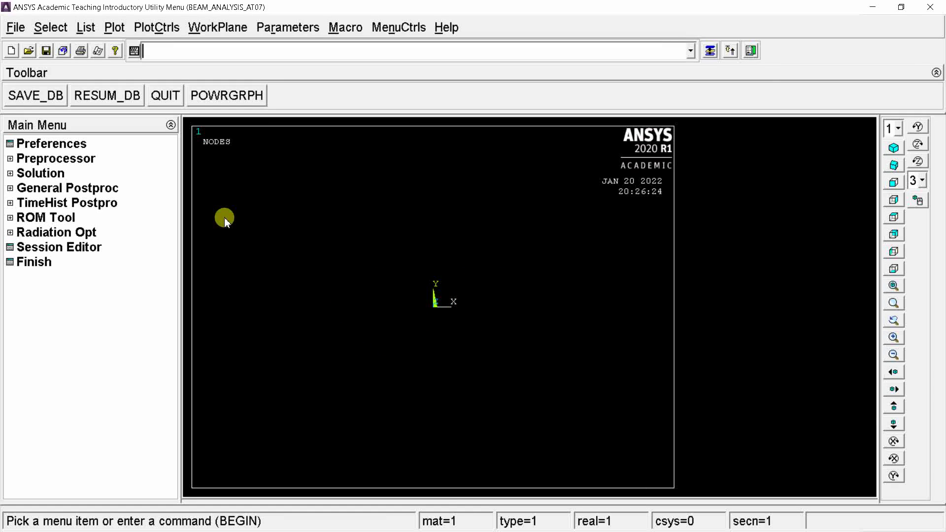
Set the GUI filtering preferences to show only the Structural discipline
{"action": "left_click", "coordinate": [71, 148]}
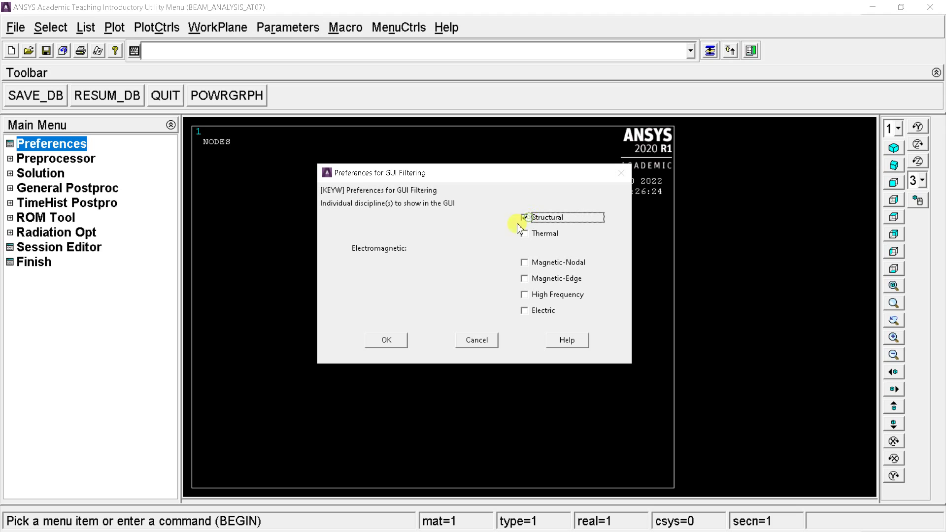
{"action": "left_click", "coordinate": [401, 342]}
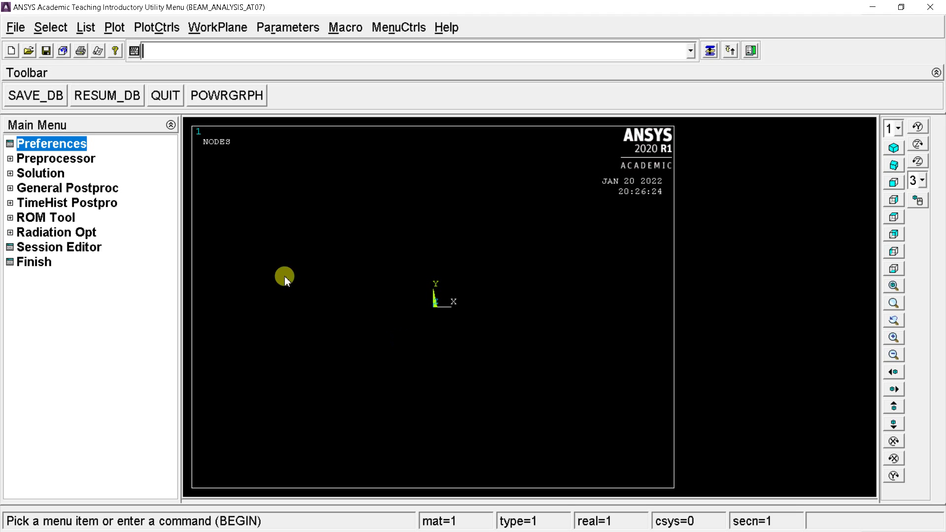
Add the Beam 2 node 188 element type with reference number 1 and finish the element type definition
{"action": "left_click", "coordinate": [78, 160]}
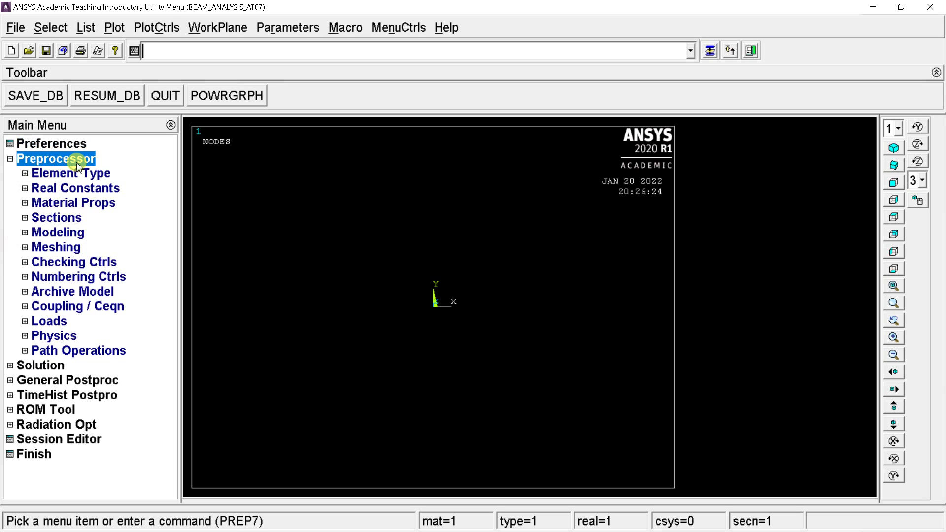
{"action": "left_click", "coordinate": [81, 175]}
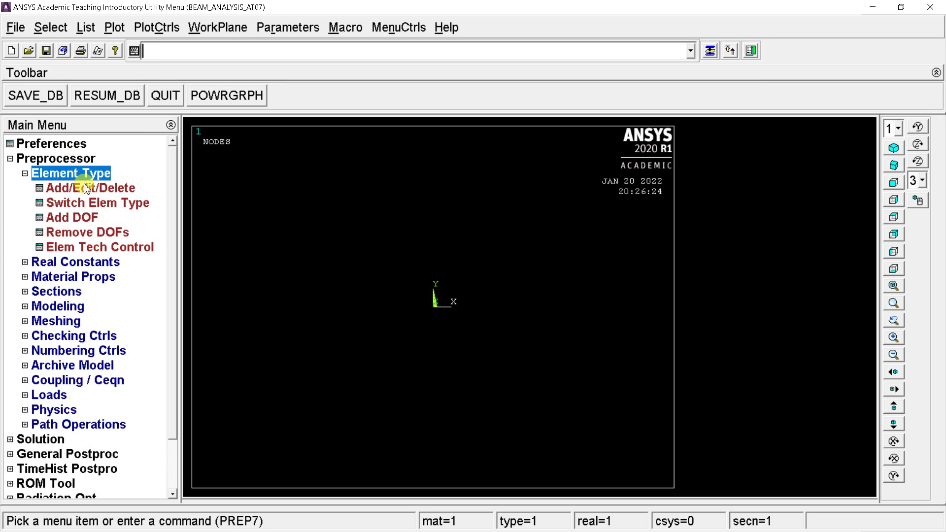
{"action": "left_click", "coordinate": [85, 188]}
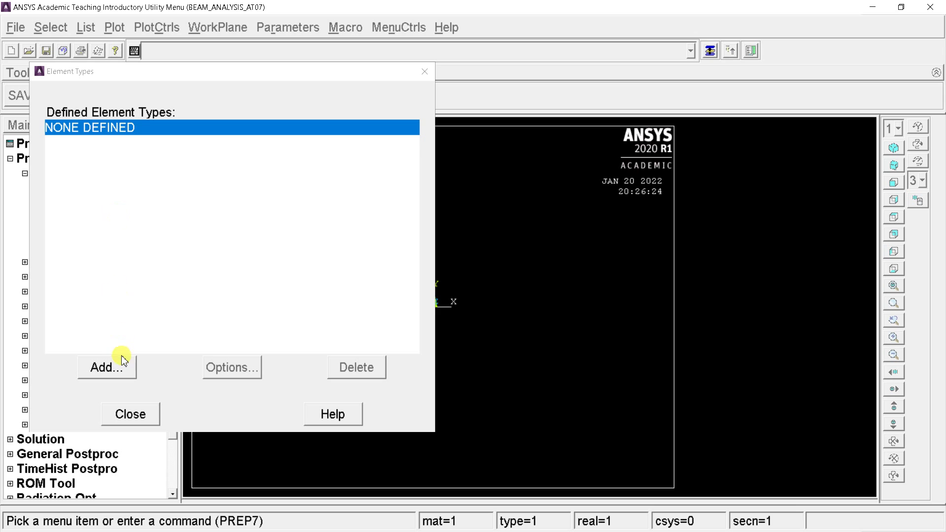
{"action": "left_click", "coordinate": [121, 363]}
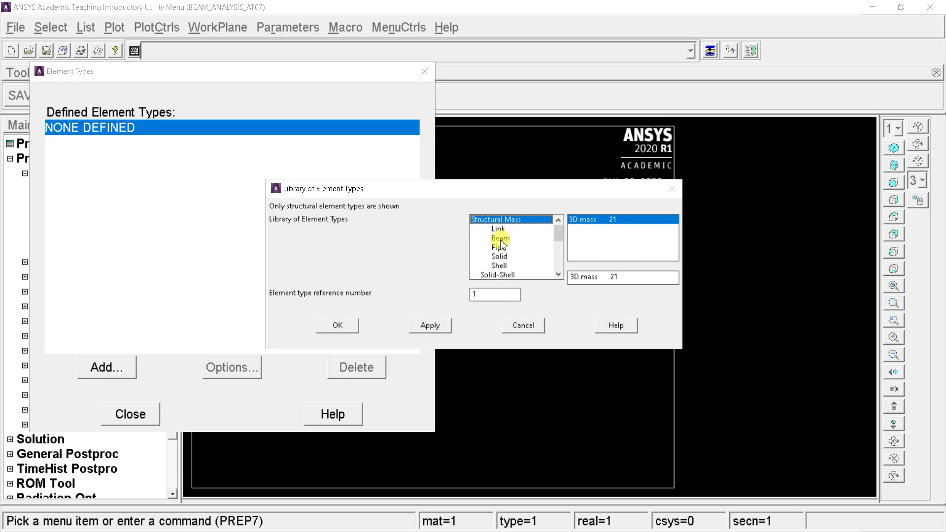
{"action": "left_click", "coordinate": [500, 239]}
{"action": "left_click", "coordinate": [586, 240]}
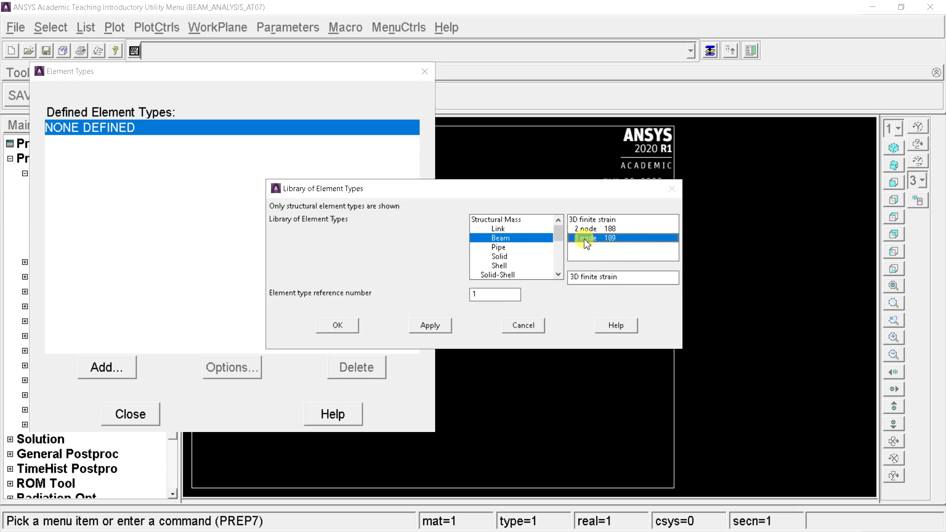
{"action": "left_click", "coordinate": [590, 230]}
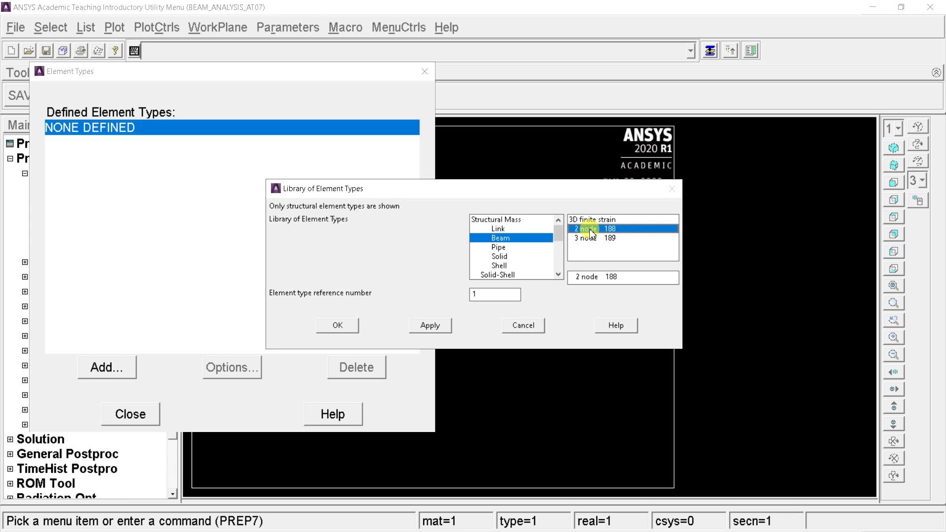
{"action": "left_click", "coordinate": [344, 327]}
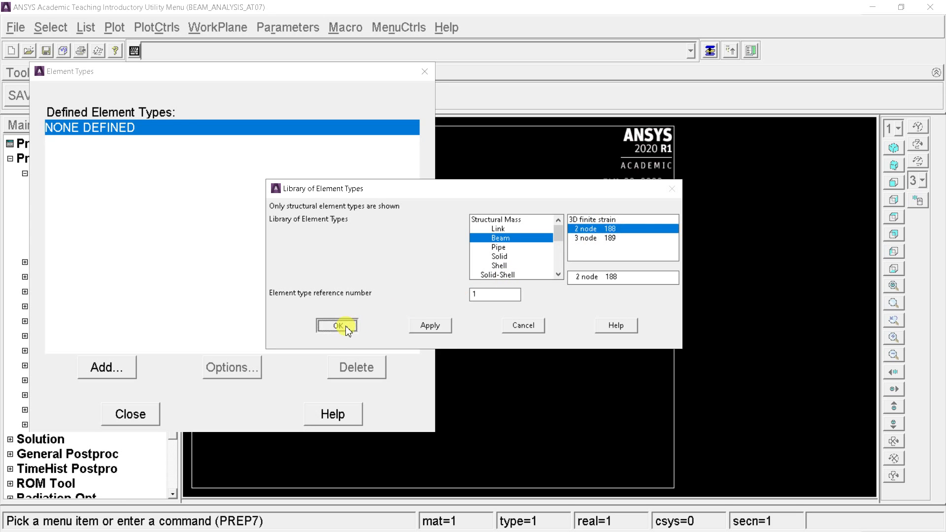
{"action": "left_click", "coordinate": [131, 414]}
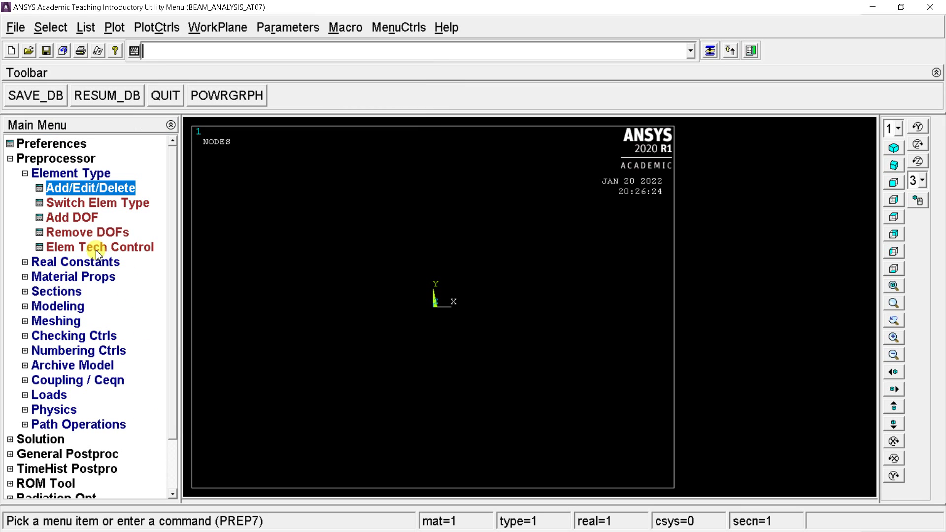
{"action": "left_click", "coordinate": [25, 174]}
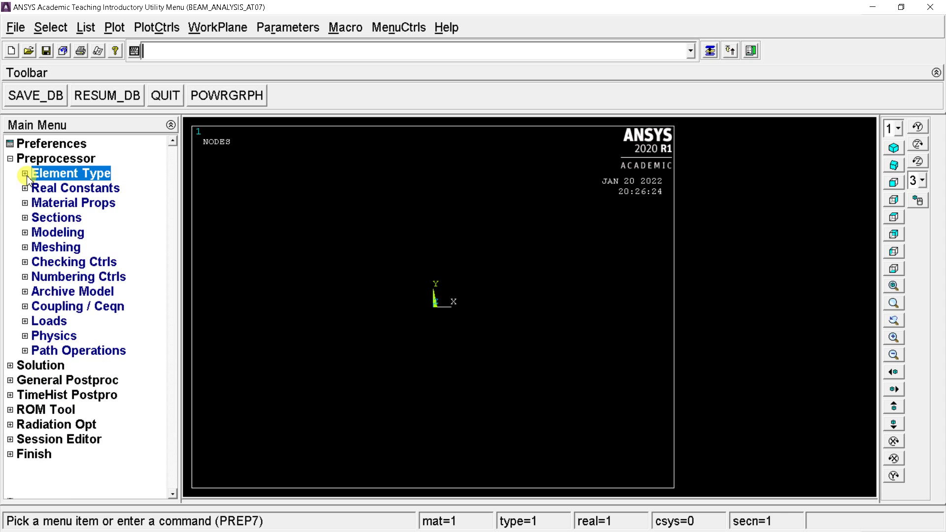
Define material model 1 as structural linear elastic isotropic with EX 20000 and PRXY 0.3
{"action": "left_click", "coordinate": [25, 203]}
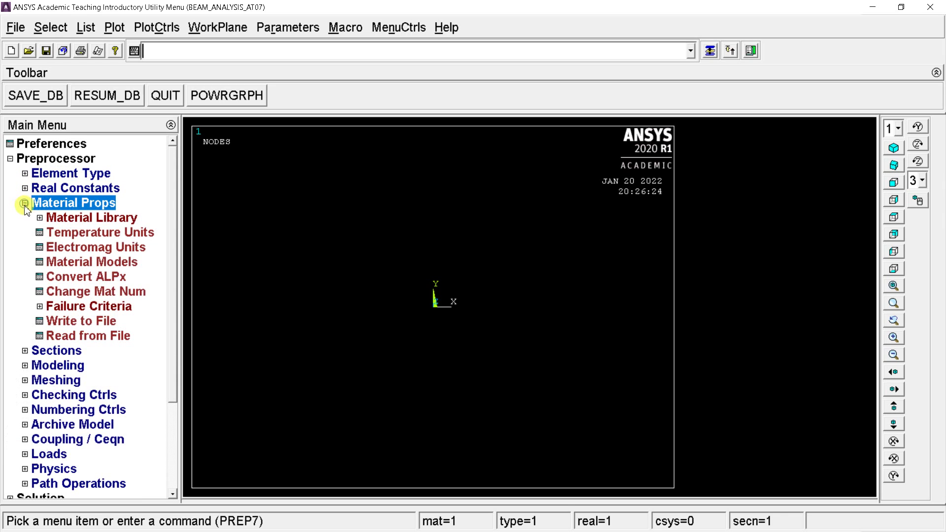
{"action": "left_click", "coordinate": [81, 262]}
{"action": "double_click", "coordinate": [482, 242]}
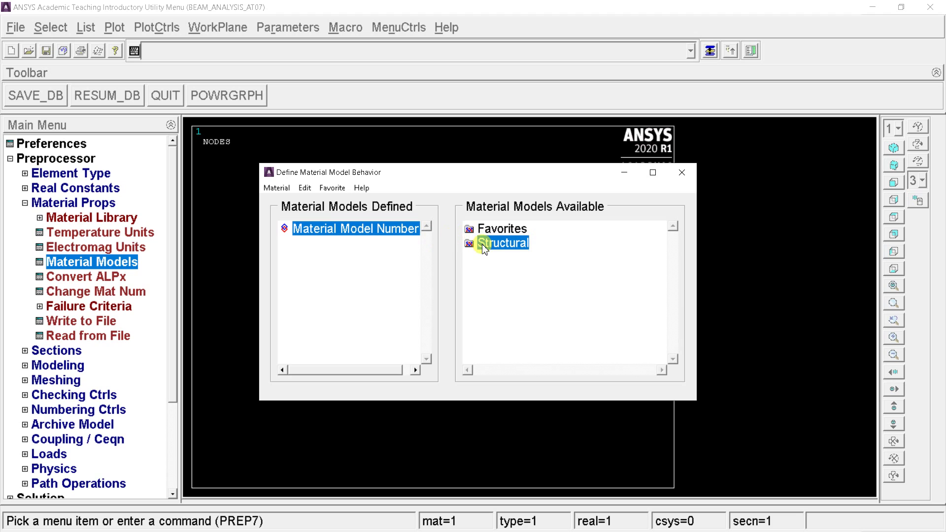
{"action": "double_click", "coordinate": [504, 257]}
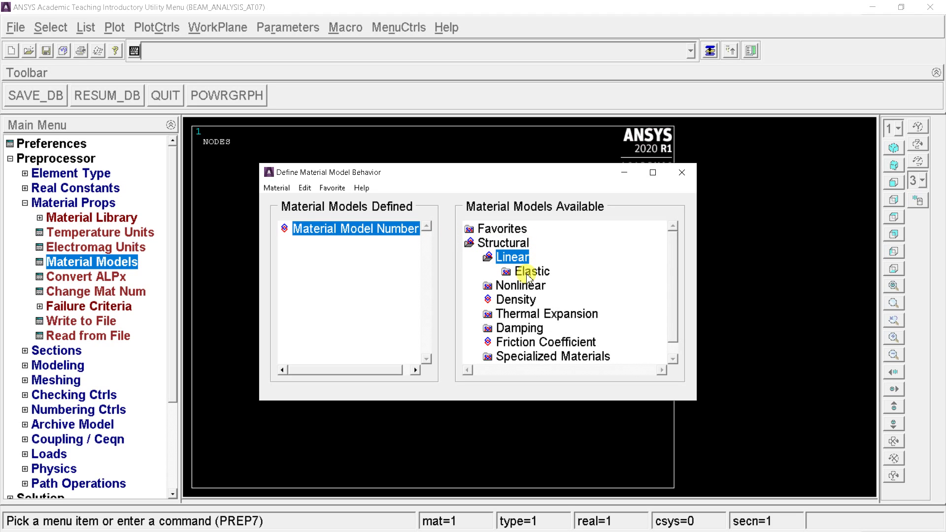
{"action": "double_click", "coordinate": [528, 273]}
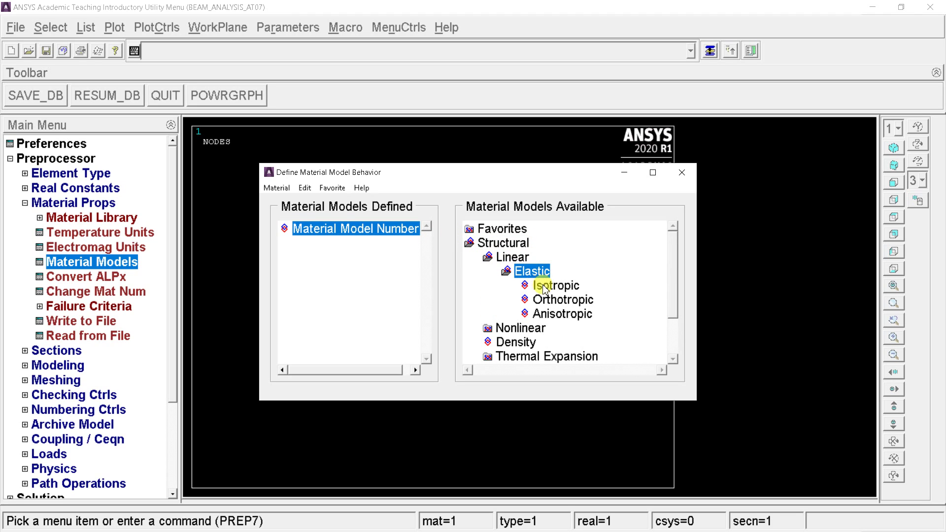
{"action": "double_click", "coordinate": [545, 286]}
{"action": "left_click", "coordinate": [446, 327]}
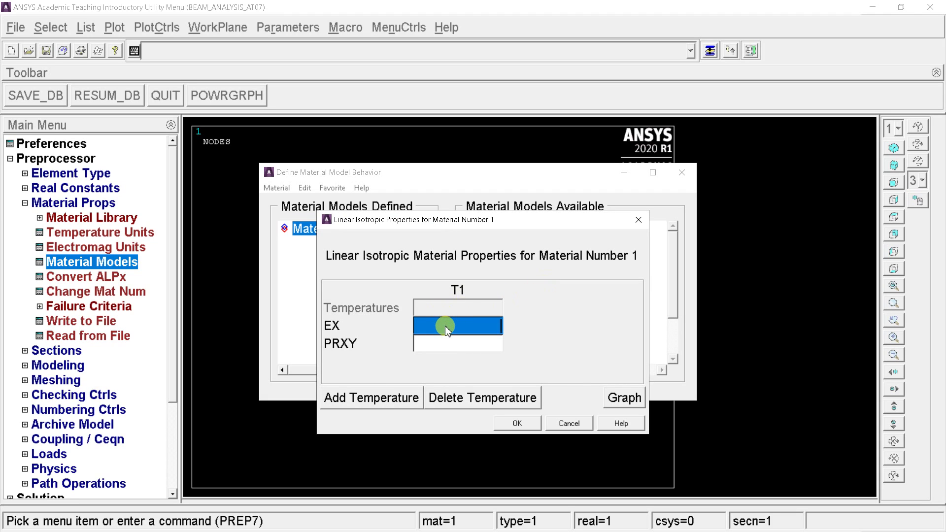
{"action": "type", "text": "20000"}
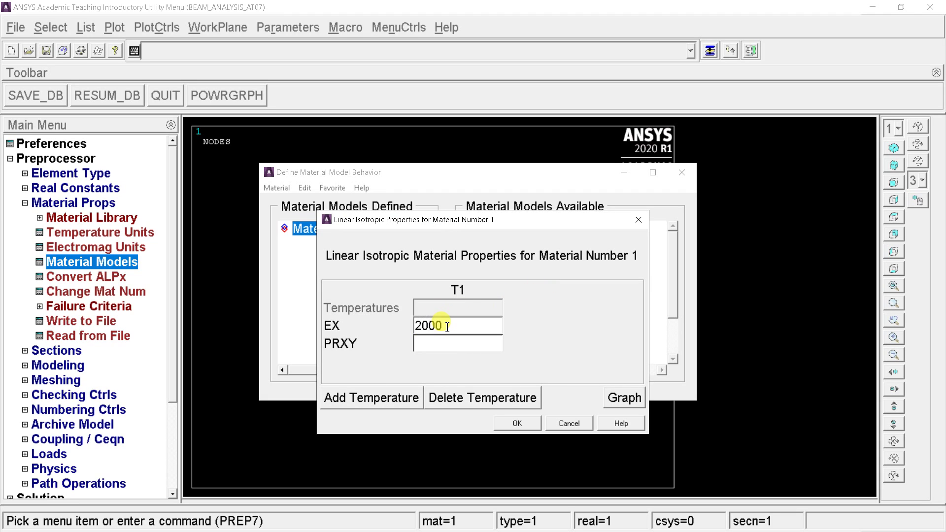
{"action": "left_click", "coordinate": [448, 350]}
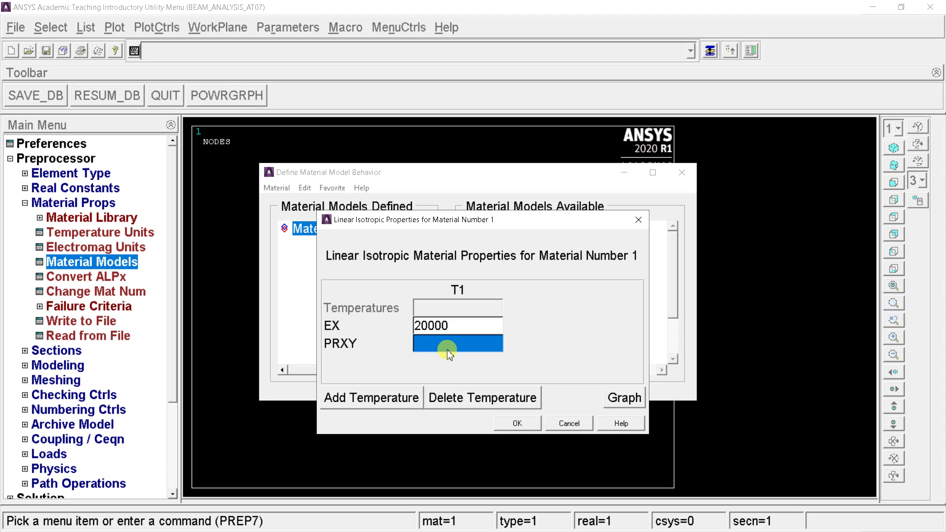
{"action": "type", "text": "0.3"}
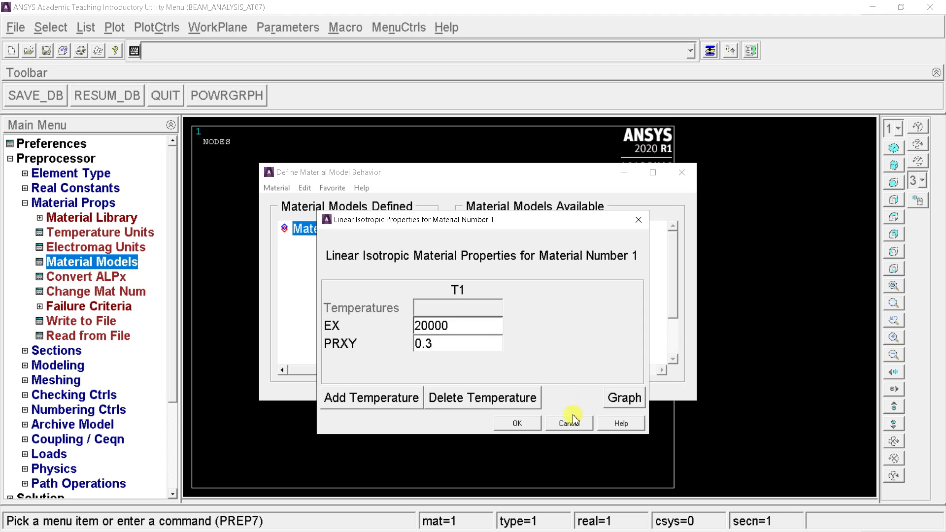
{"action": "left_click", "coordinate": [517, 423]}
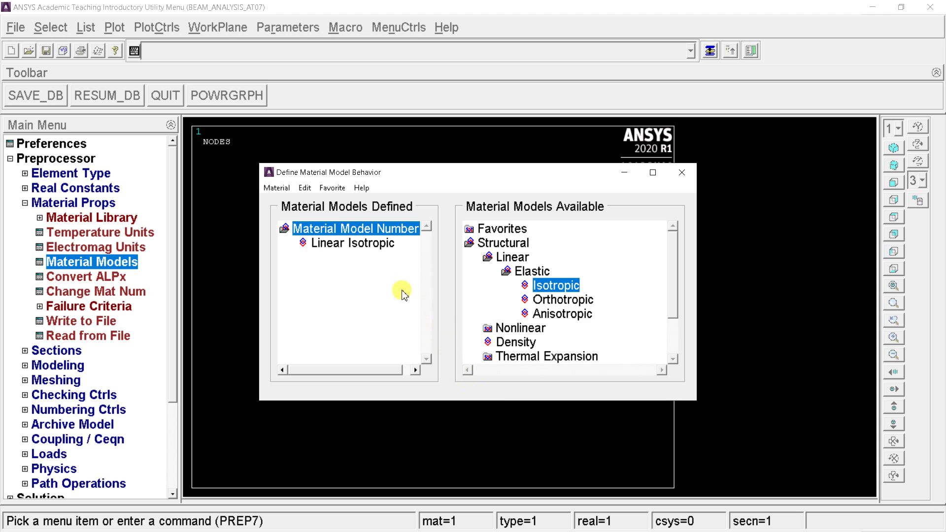
{"action": "left_click", "coordinate": [681, 173]}
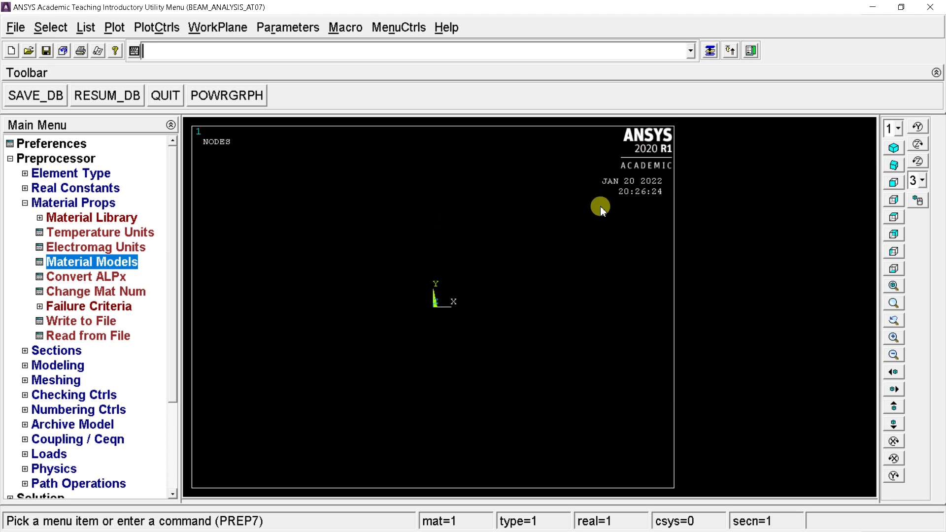
{"action": "left_click", "coordinate": [25, 203]}
Define common beam section 1 as a solid rectangle with B set to 1 and H set to 10
{"action": "left_click", "coordinate": [24, 217]}
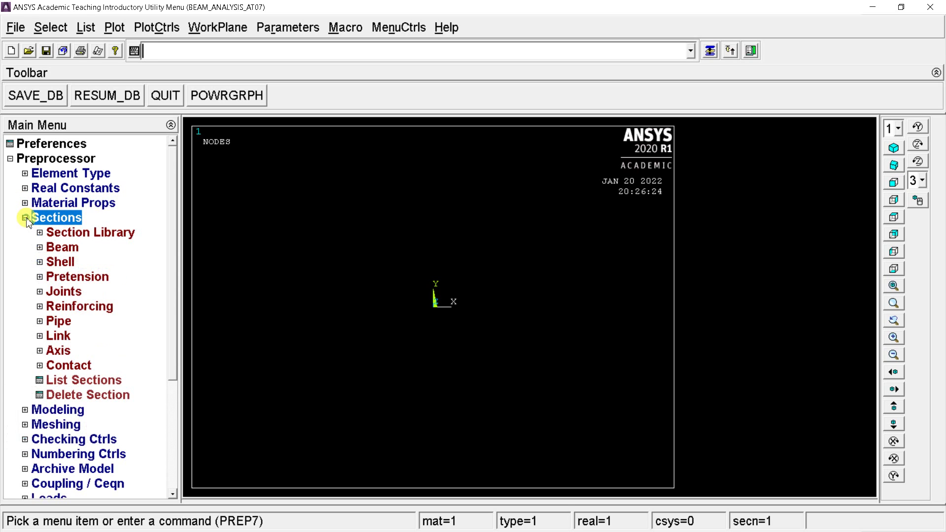
{"action": "left_click", "coordinate": [53, 248]}
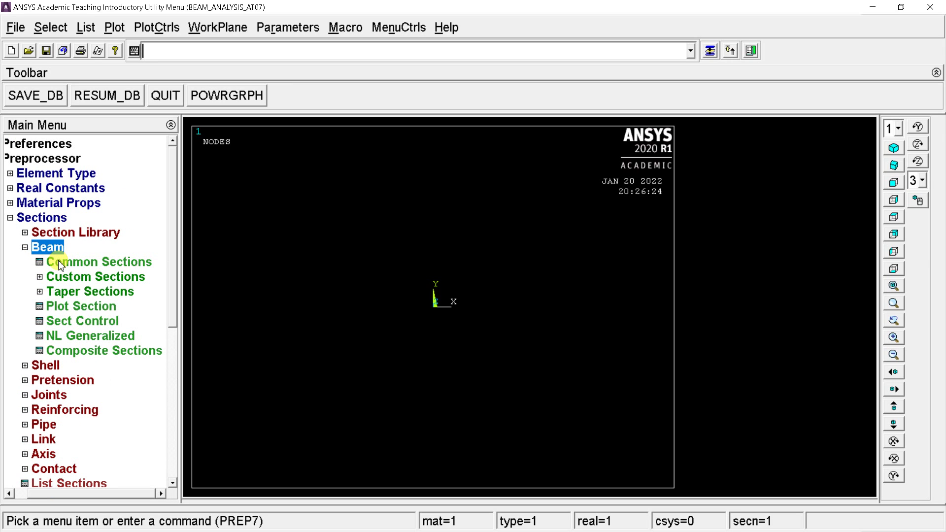
{"action": "left_click", "coordinate": [59, 264]}
{"action": "double_click", "coordinate": [838, 271]}
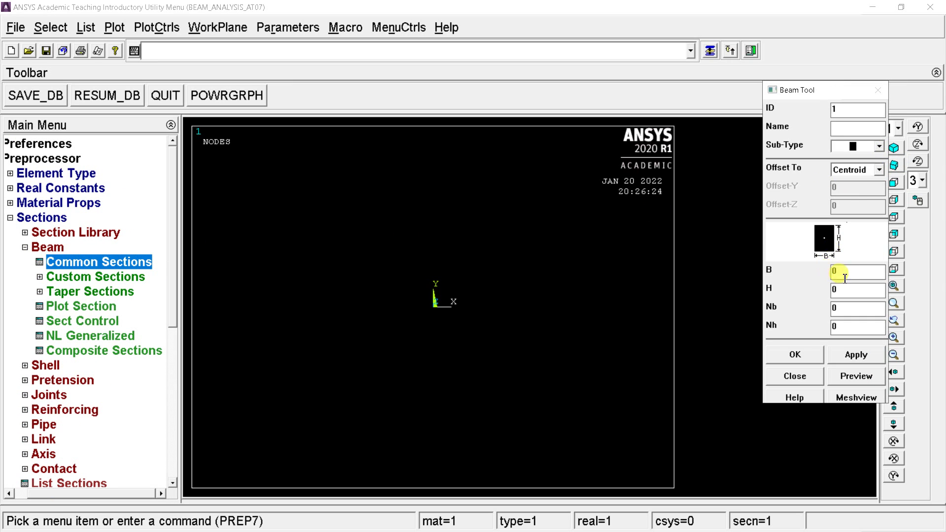
{"action": "type", "text": "1"}
{"action": "double_click", "coordinate": [857, 289]}
{"action": "type", "text": "10"}
{"action": "left_click", "coordinate": [811, 355]}
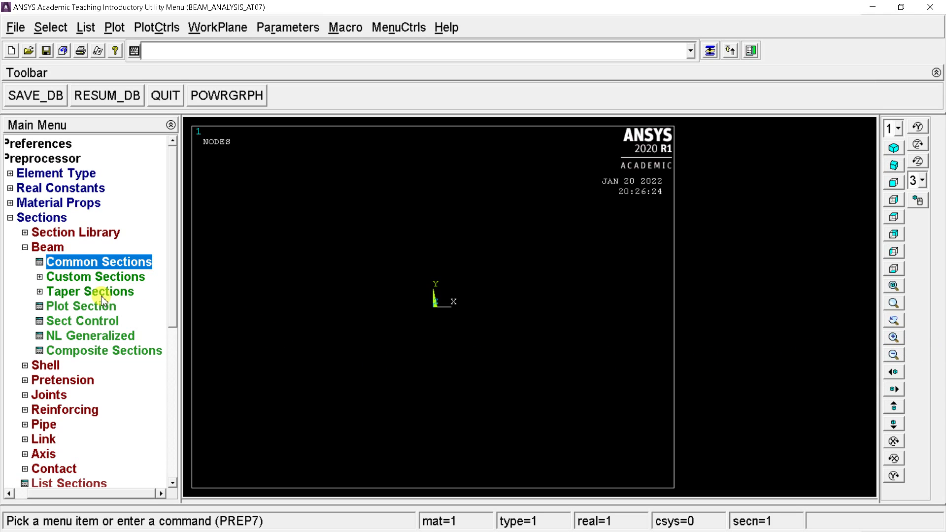
{"action": "left_click", "coordinate": [25, 247]}
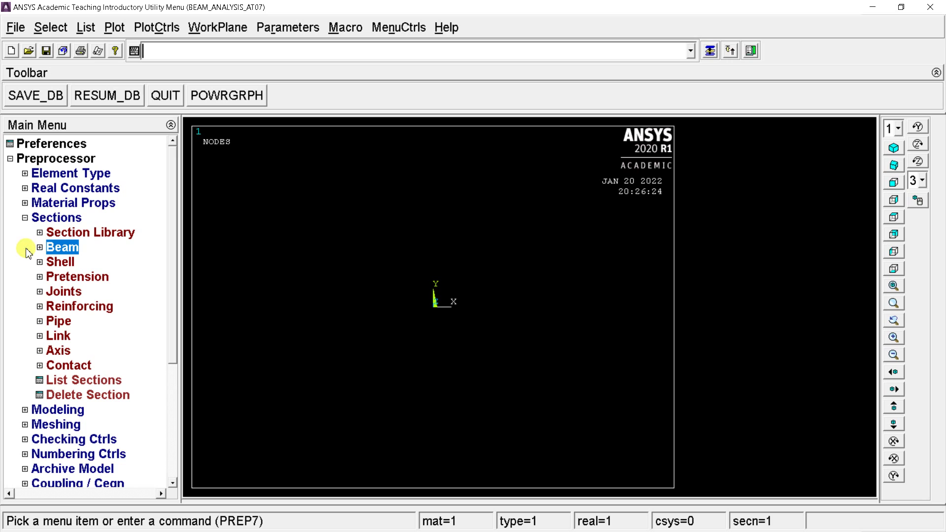
{"action": "left_click", "coordinate": [25, 217]}
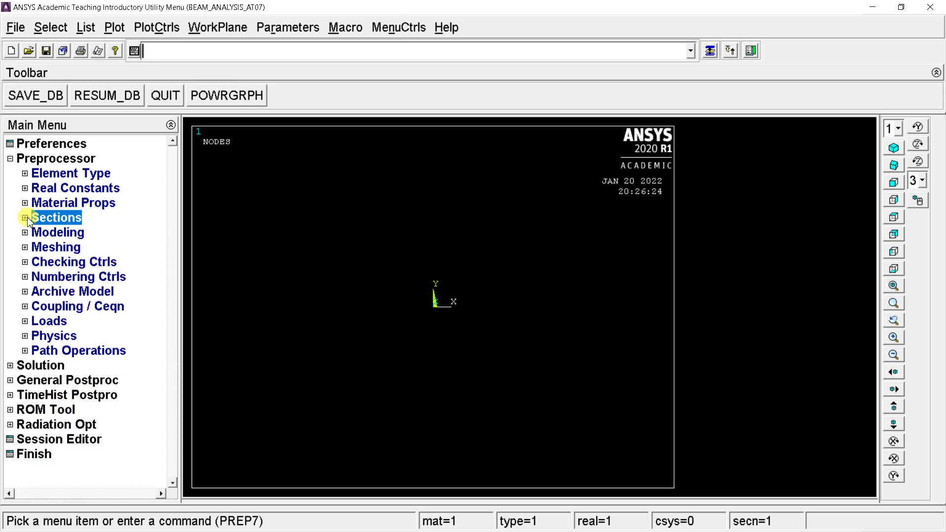
Create keypoint 1 at X 0, Y 0 in the active coordinate system
{"action": "left_click", "coordinate": [34, 233]}
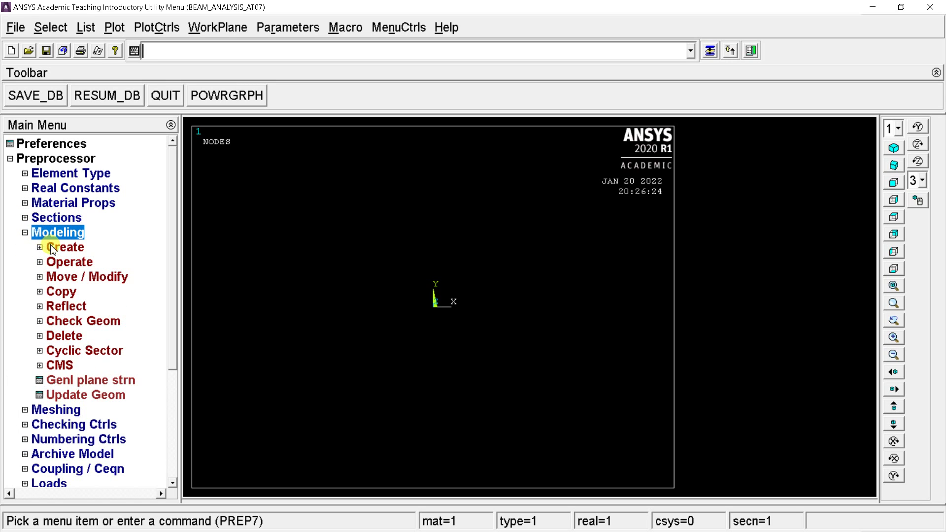
{"action": "left_click", "coordinate": [53, 247]}
{"action": "left_click", "coordinate": [77, 265]}
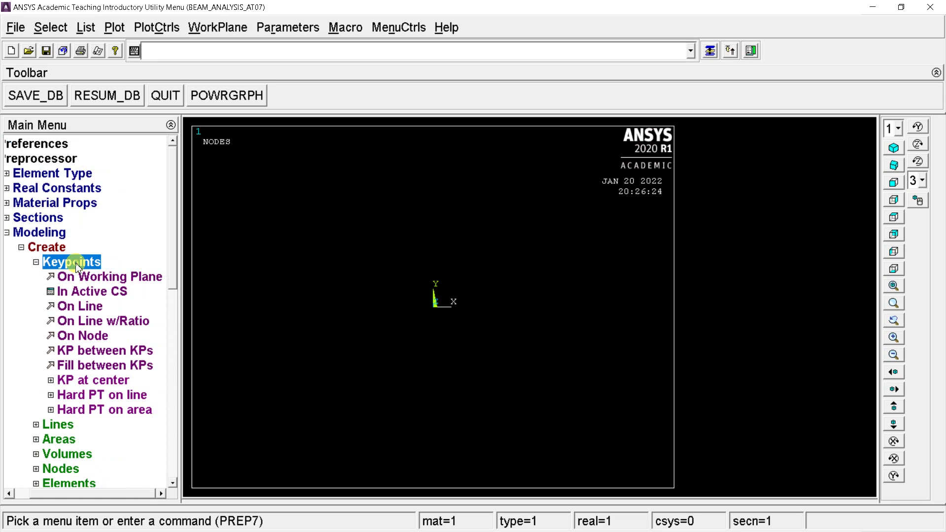
{"action": "left_click", "coordinate": [89, 290]}
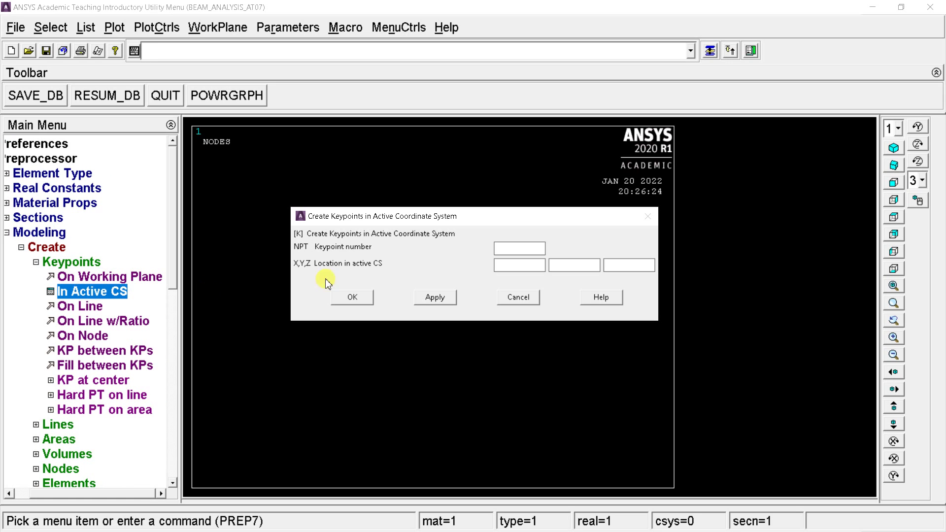
{"action": "left_click", "coordinate": [528, 248]}
{"action": "type", "text": "1"}
{"action": "left_click", "coordinate": [519, 265]}
{"action": "type", "text": "0"}
{"action": "left_click", "coordinate": [563, 263]}
{"action": "type", "text": "0"}
{"action": "left_click", "coordinate": [440, 302]}
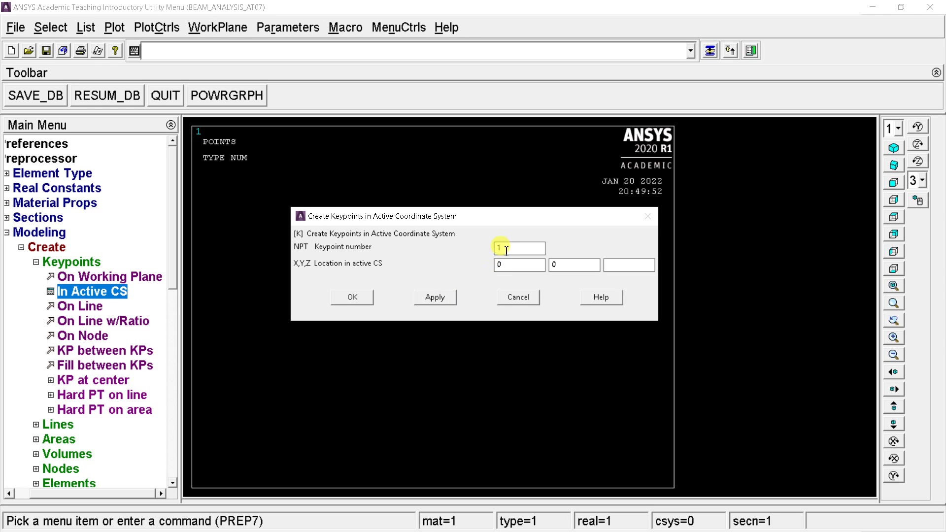
Create keypoint 2 at X 100, Y 0 in the active coordinate system and finish keypoint creation
{"action": "key", "text": "BackSpace"}
{"action": "type", "text": "2"}
{"action": "left_click", "coordinate": [510, 264]}
{"action": "key", "text": "BackSpace"}
{"action": "type", "text": "10"}
{"action": "type", "text": "100"}
{"action": "left_click", "coordinate": [361, 299]}
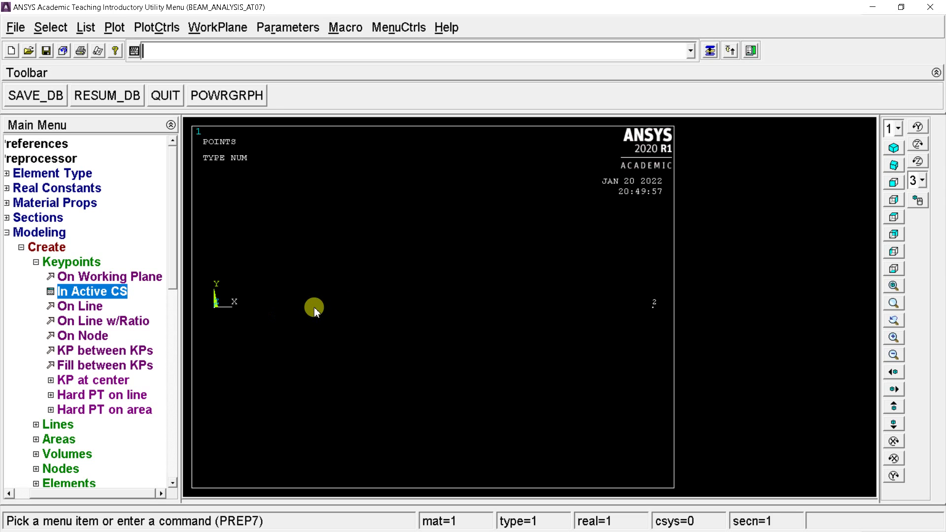
{"action": "left_click", "coordinate": [36, 262]}
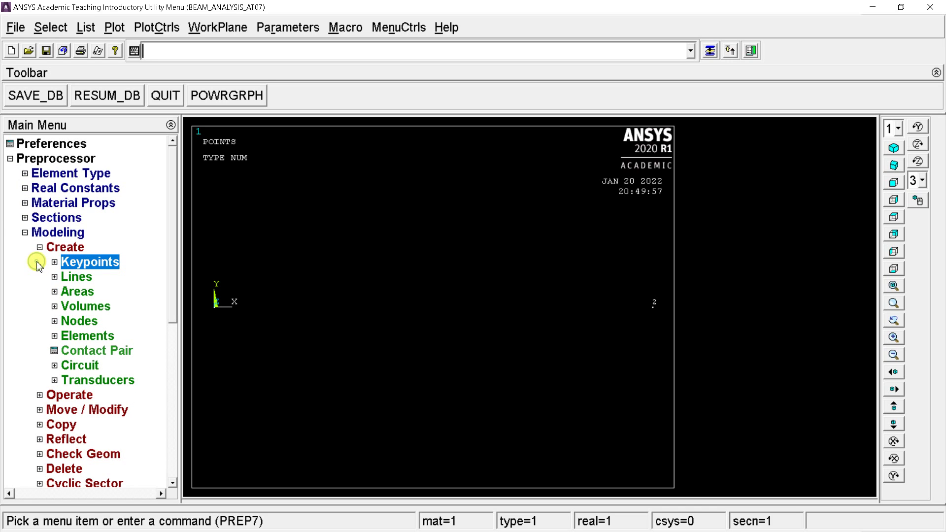
Create a straight line from keypoint 1 to keypoint 2
{"action": "left_click", "coordinate": [65, 279]}
{"action": "left_click", "coordinate": [78, 291]}
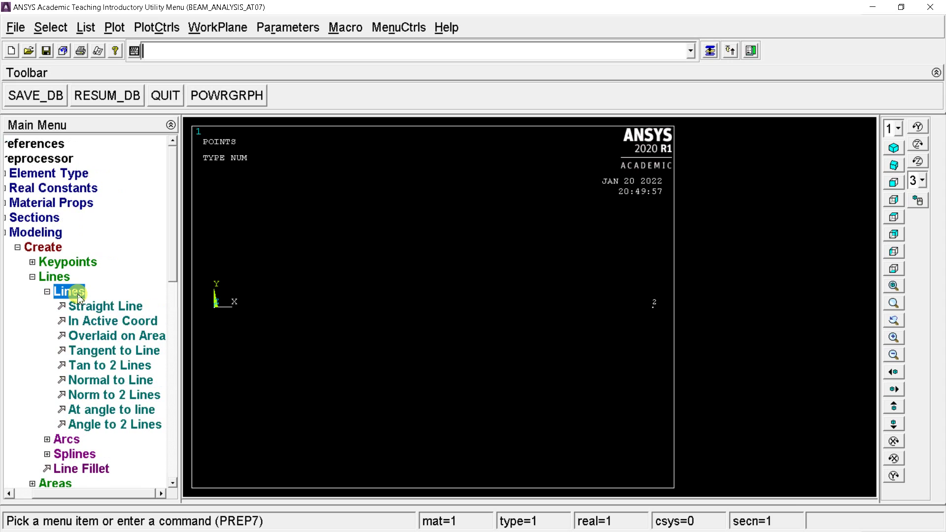
{"action": "left_click", "coordinate": [87, 307]}
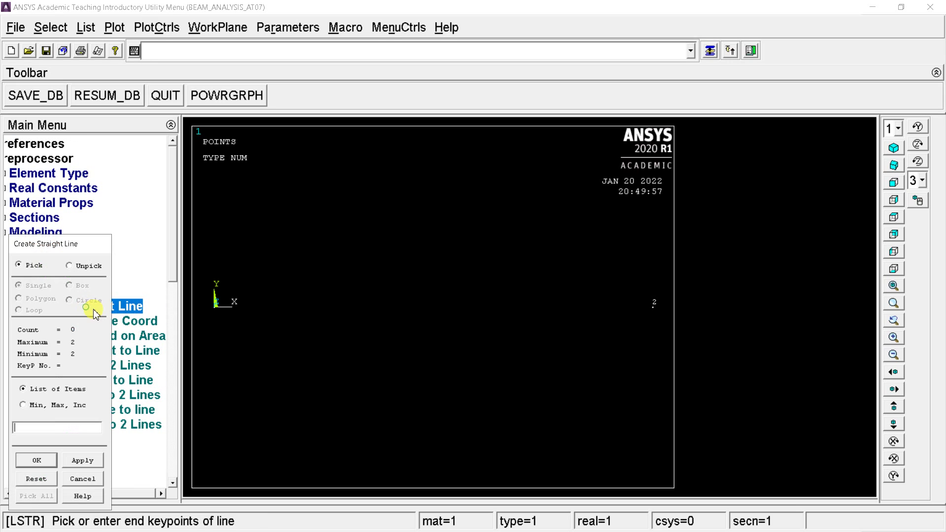
{"action": "left_click", "coordinate": [215, 307]}
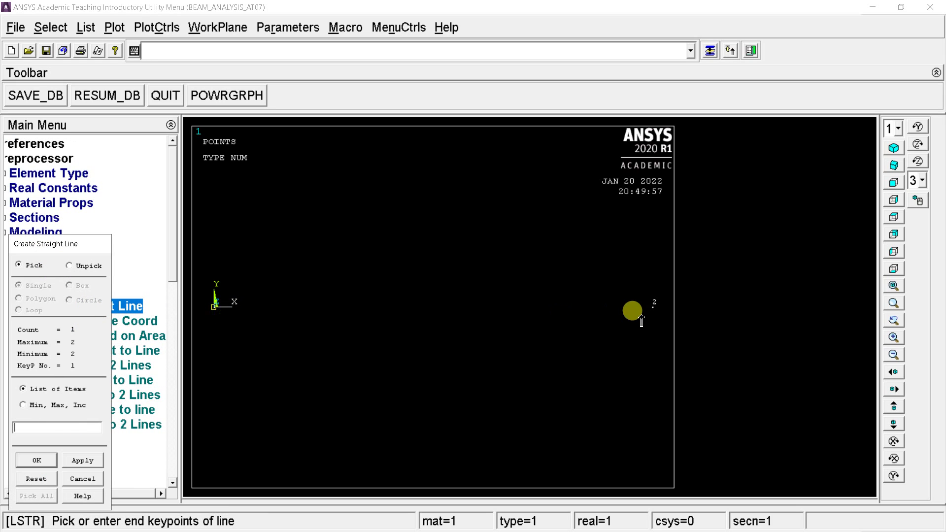
{"action": "left_click", "coordinate": [646, 316]}
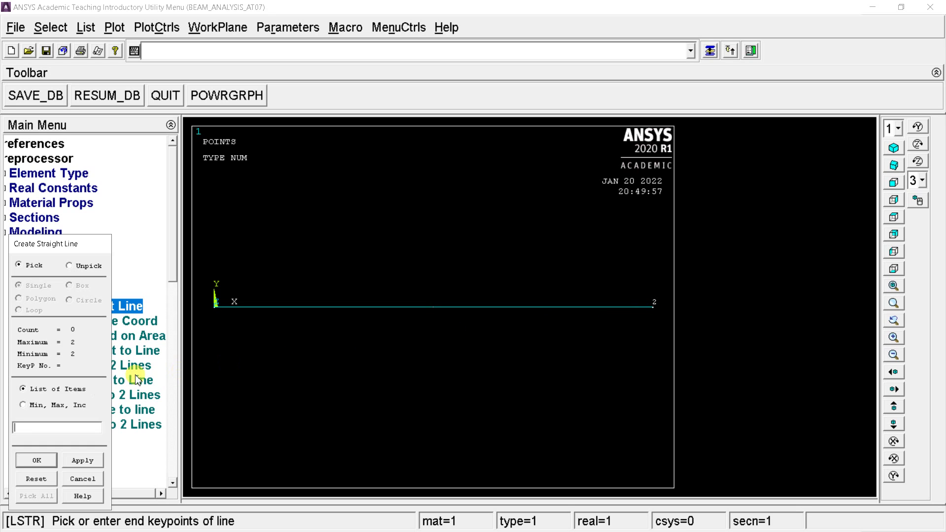
{"action": "left_click", "coordinate": [37, 460]}
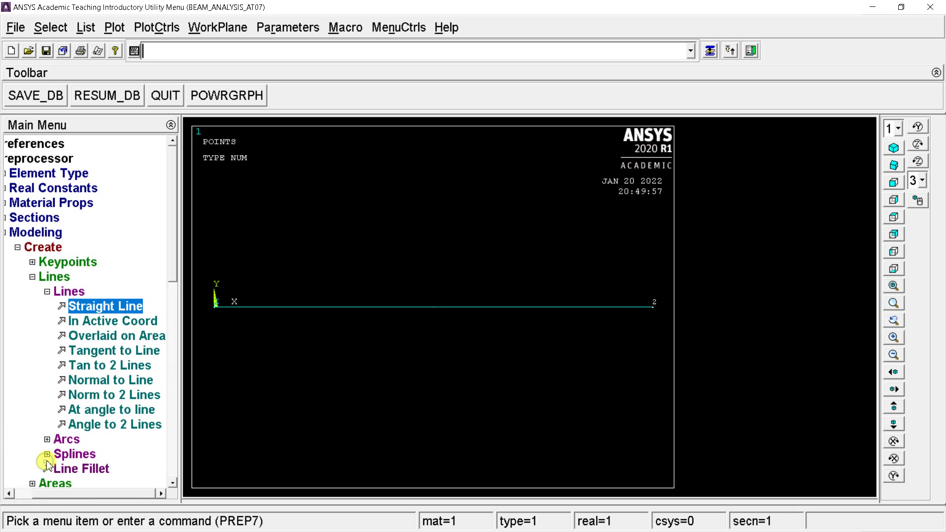
{"action": "left_click", "coordinate": [48, 292]}
{"action": "left_click", "coordinate": [55, 278]}
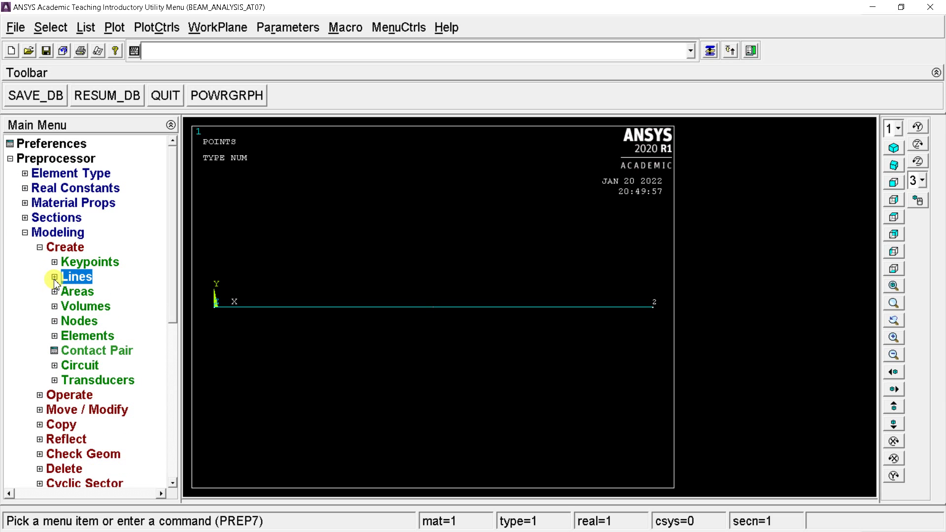
{"action": "left_click", "coordinate": [39, 247]}
{"action": "left_click", "coordinate": [25, 233]}
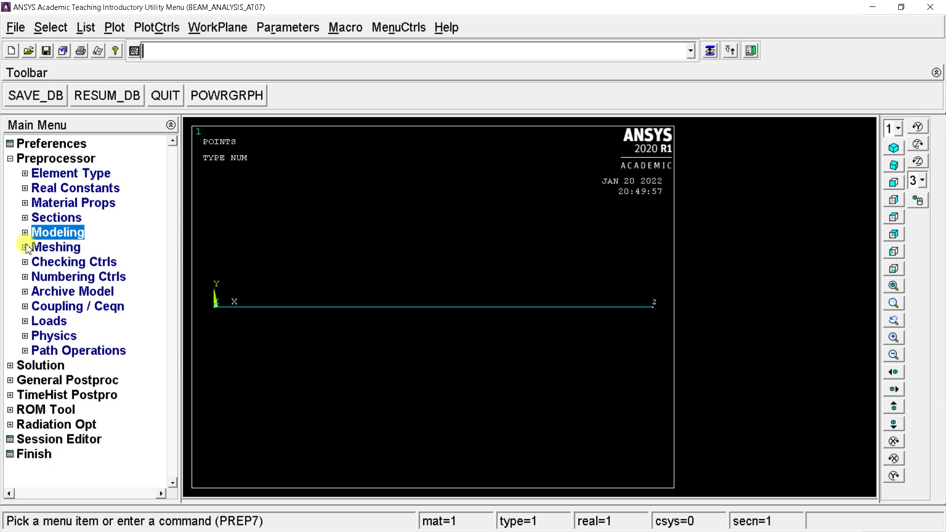
Use the MeshTool line size controls to assign 100 element divisions to the beam line
{"action": "left_click", "coordinate": [25, 247]}
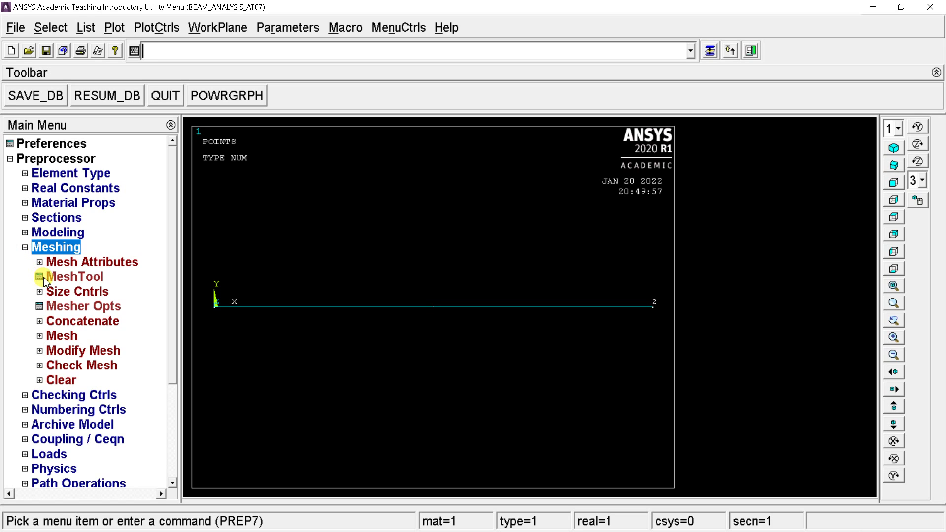
{"action": "left_click", "coordinate": [73, 276]}
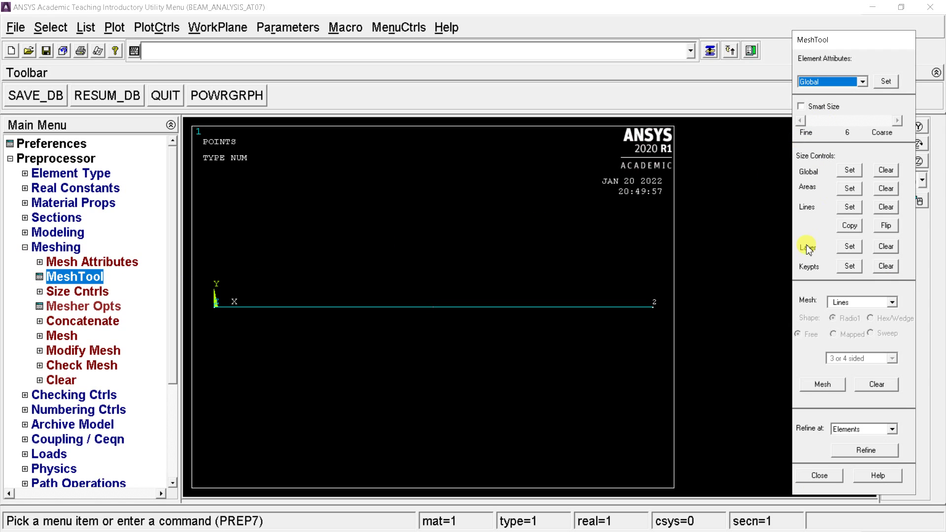
{"action": "left_click", "coordinate": [853, 210]}
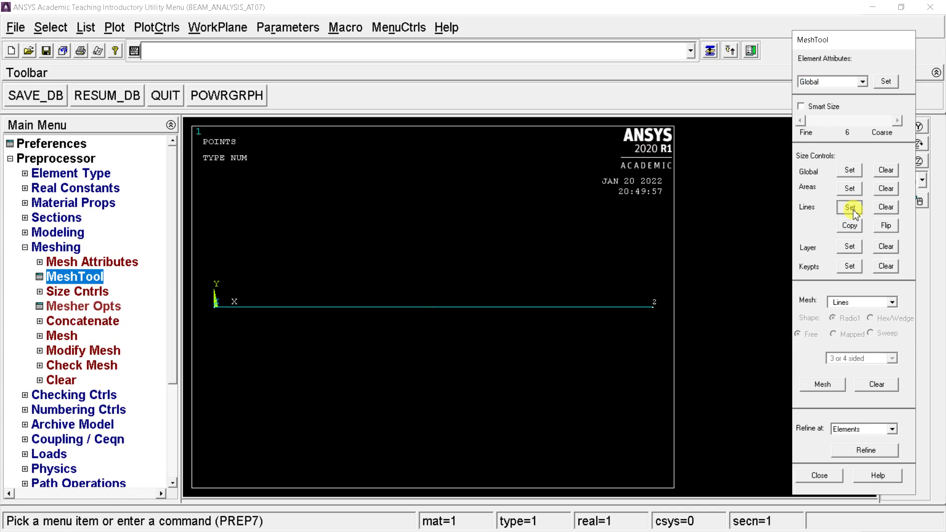
{"action": "left_click", "coordinate": [525, 306]}
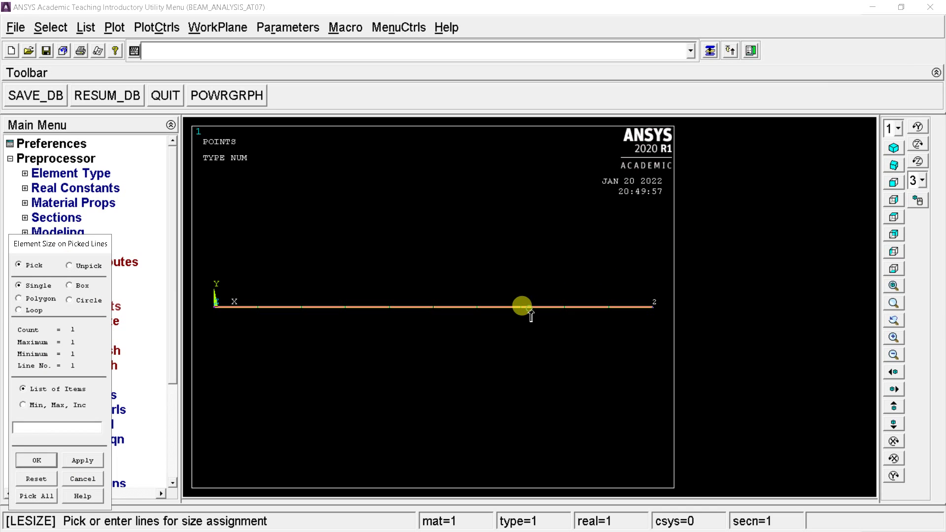
{"action": "left_click", "coordinate": [38, 461]}
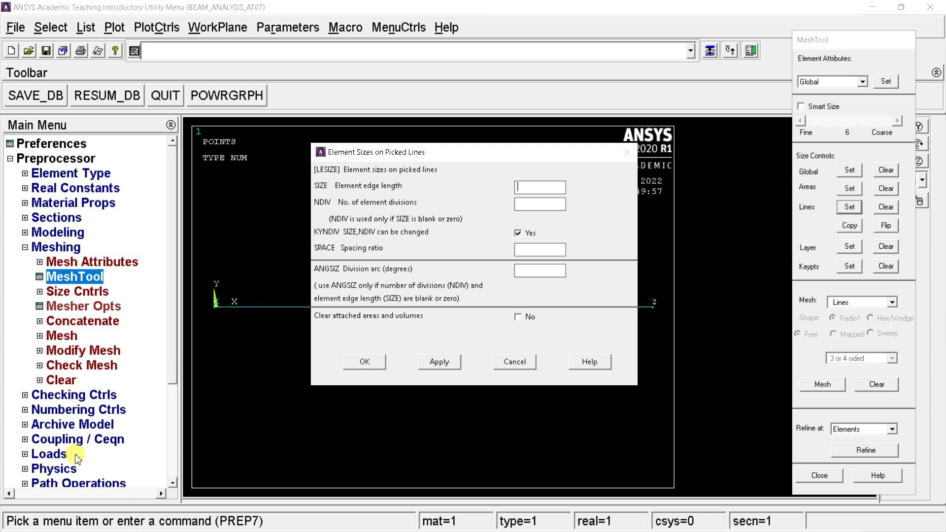
{"action": "left_click", "coordinate": [524, 188]}
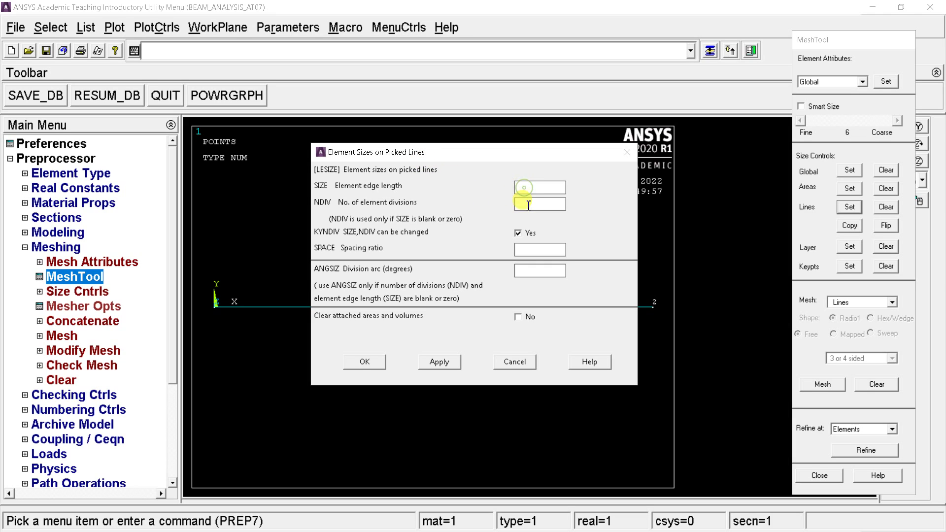
{"action": "left_click", "coordinate": [527, 207]}
{"action": "type", "text": "100"}
{"action": "left_click", "coordinate": [371, 361]}
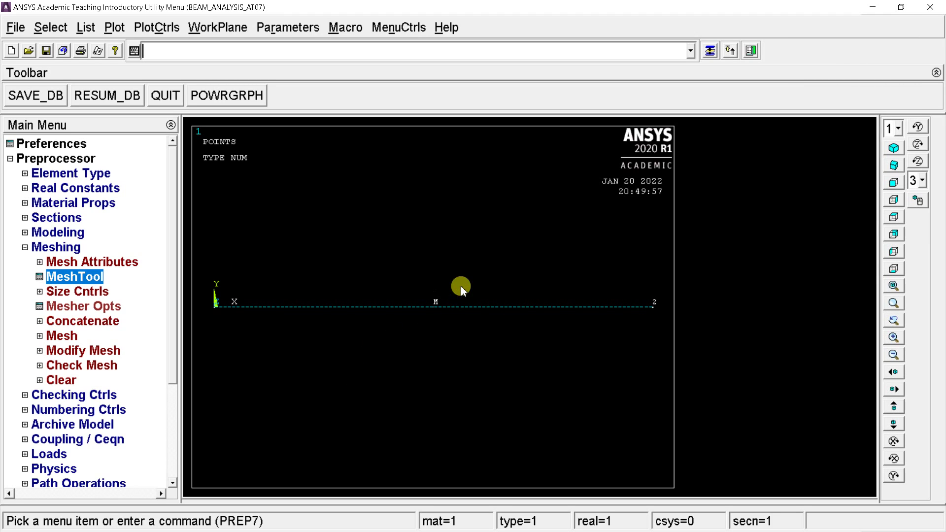
Mesh the beam line with the assigned line divisions
{"action": "mouse_move", "coordinate": [436, 271]}
{"action": "left_mouse_down"}
{"action": "mouse_move", "coordinate": [415, 316]}
{"action": "mouse_move", "coordinate": [454, 300]}
{"action": "mouse_move", "coordinate": [445, 327]}
{"action": "mouse_move", "coordinate": [463, 298]}
{"action": "left_mouse_up"}
{"action": "left_click", "coordinate": [707, 57]}
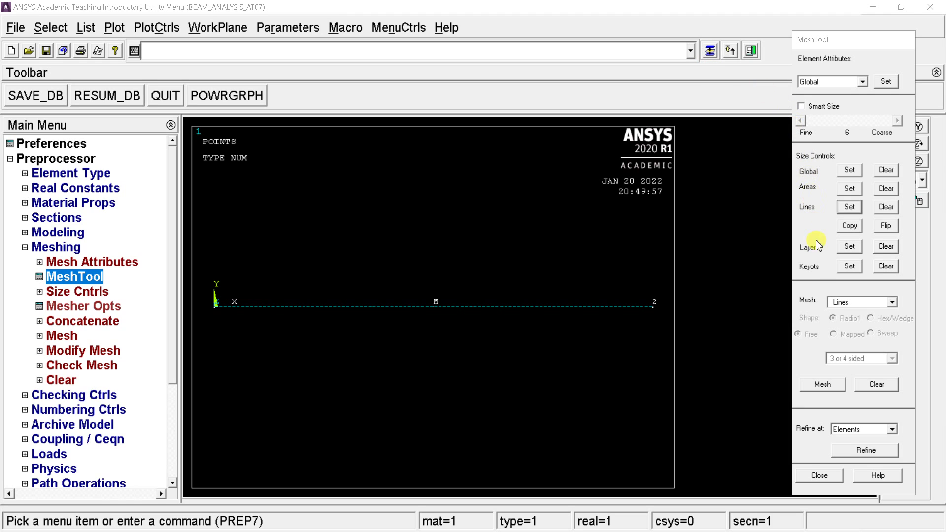
{"action": "left_click", "coordinate": [822, 384]}
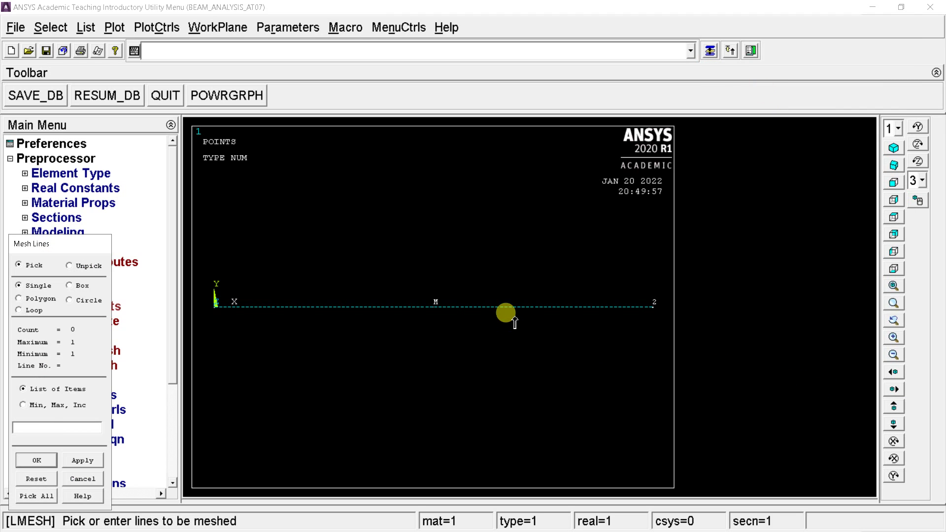
{"action": "left_click", "coordinate": [512, 316]}
{"action": "left_click", "coordinate": [40, 460]}
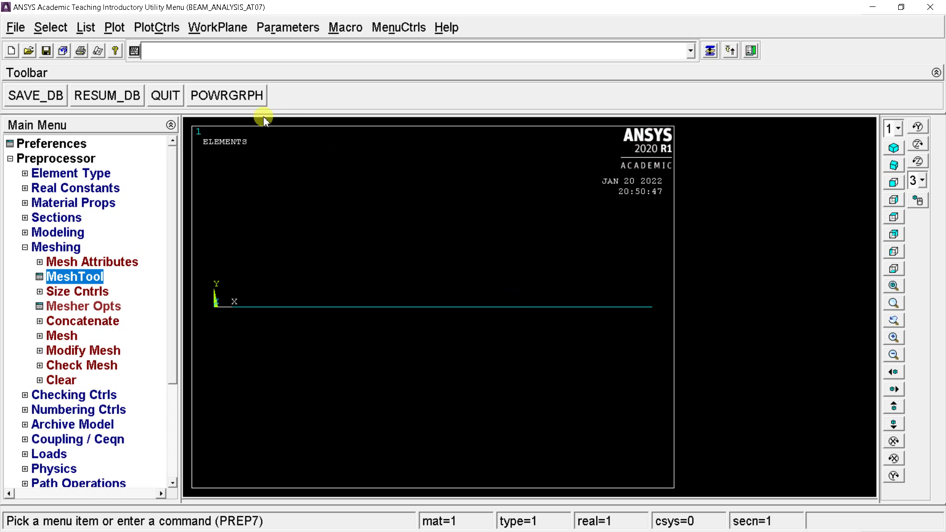
Turn on the display of element shapes based on real constant descriptions and inspect the beam in isometric and front views
{"action": "left_click", "coordinate": [171, 27]}
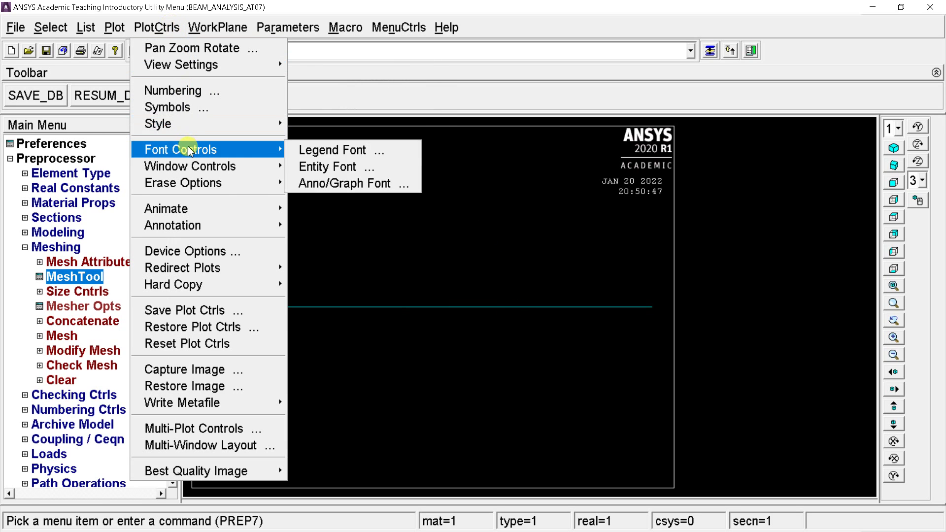
{"action": "mouse_move", "coordinate": [191, 125]}
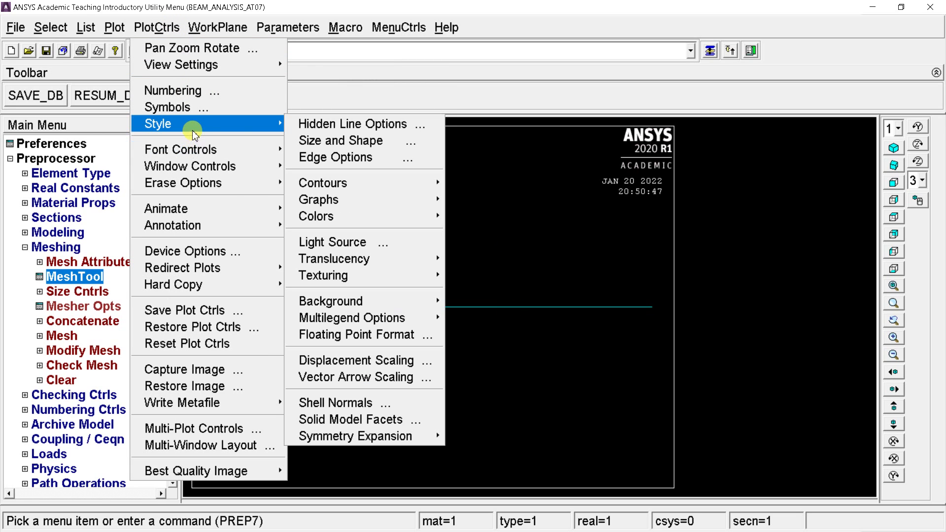
{"action": "left_click", "coordinate": [339, 142]}
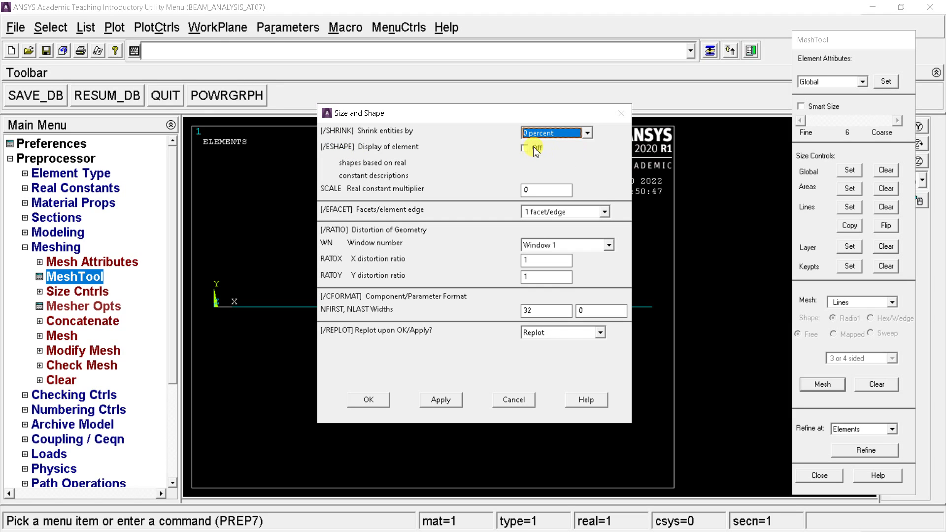
{"action": "left_click", "coordinate": [525, 148]}
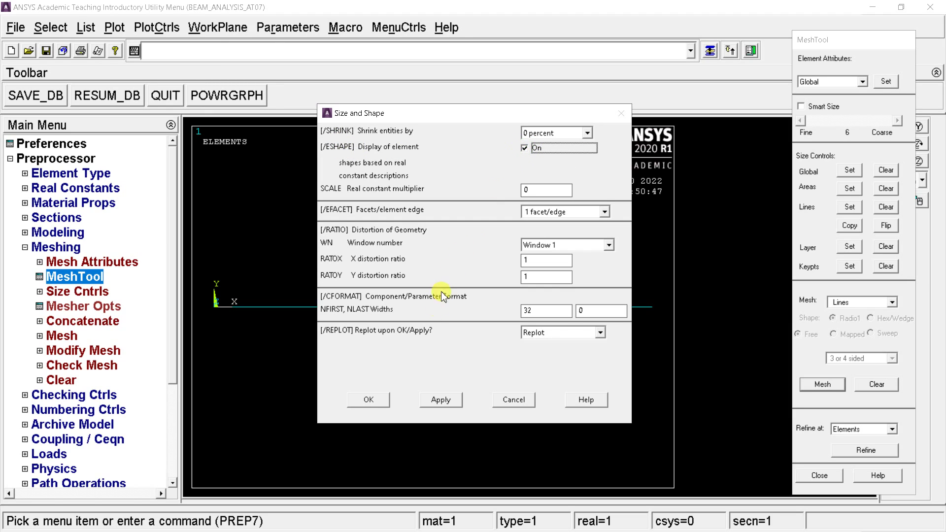
{"action": "left_click", "coordinate": [370, 400]}
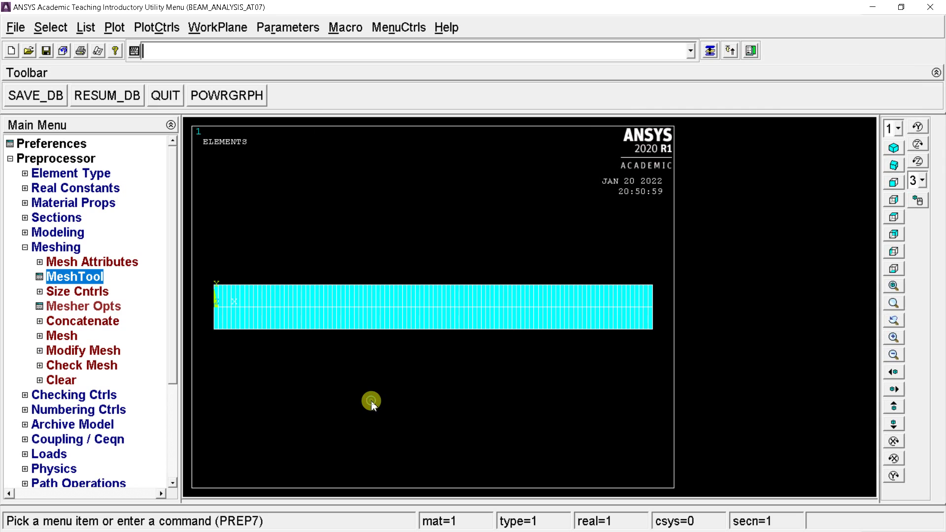
{"action": "left_click", "coordinate": [894, 148]}
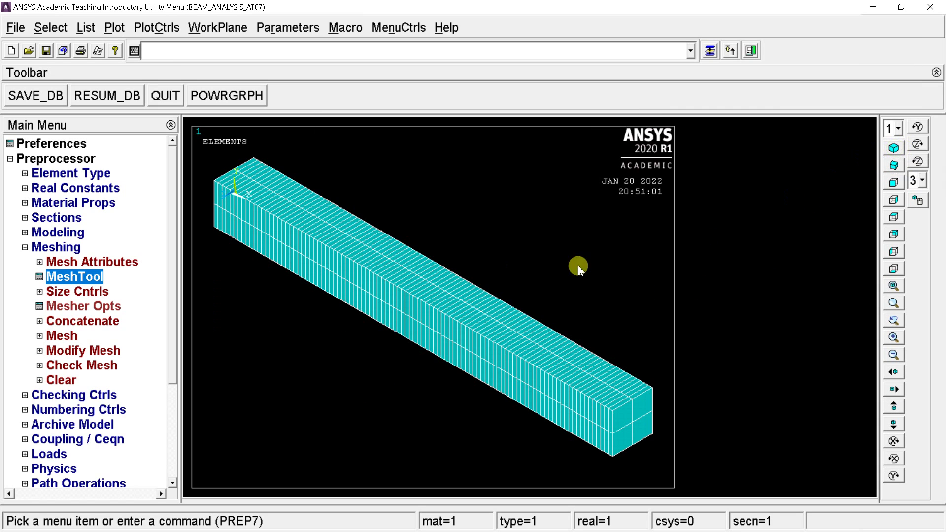
{"action": "left_click", "coordinate": [894, 183]}
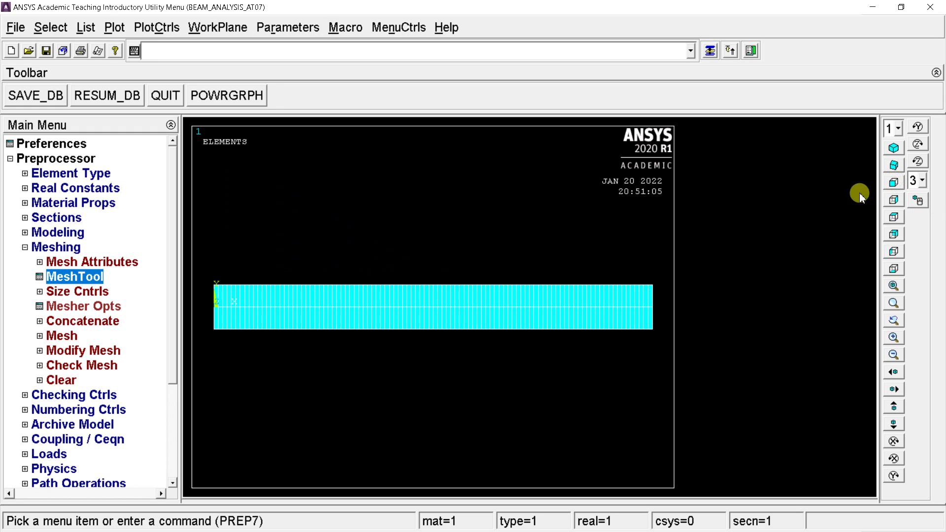
Apply a structural displacement constraint at keypoint 1, fixing All DOF with a constant value of 0
{"action": "left_click", "coordinate": [25, 247]}
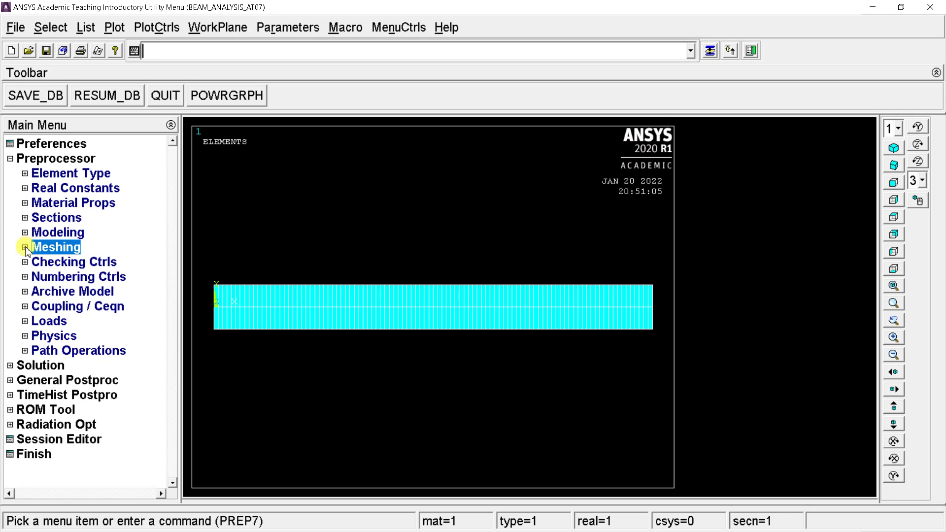
{"action": "left_click", "coordinate": [28, 323]}
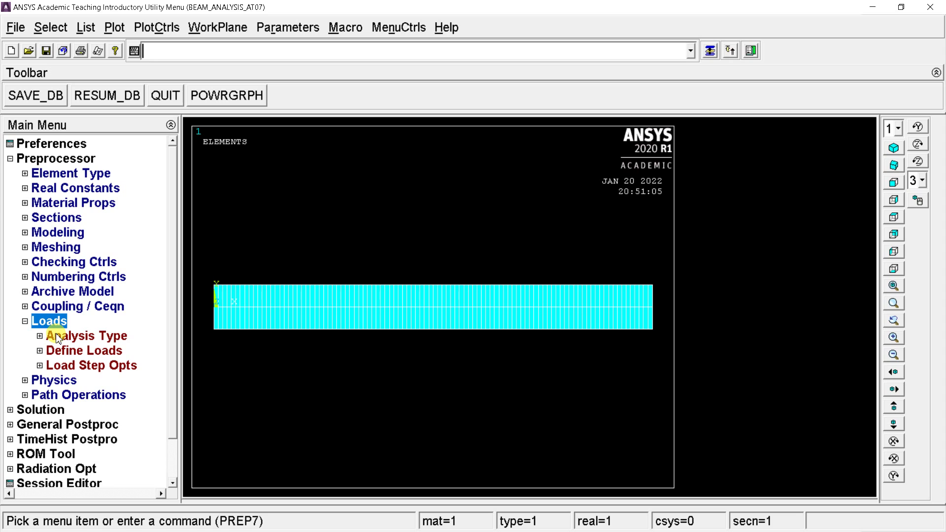
{"action": "left_click", "coordinate": [54, 350]}
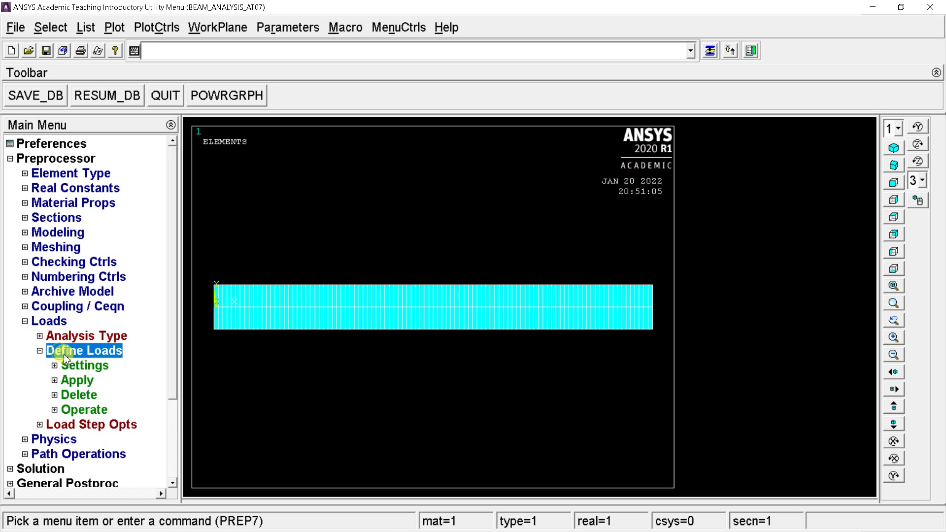
{"action": "left_click", "coordinate": [82, 385]}
{"action": "left_click", "coordinate": [85, 397]}
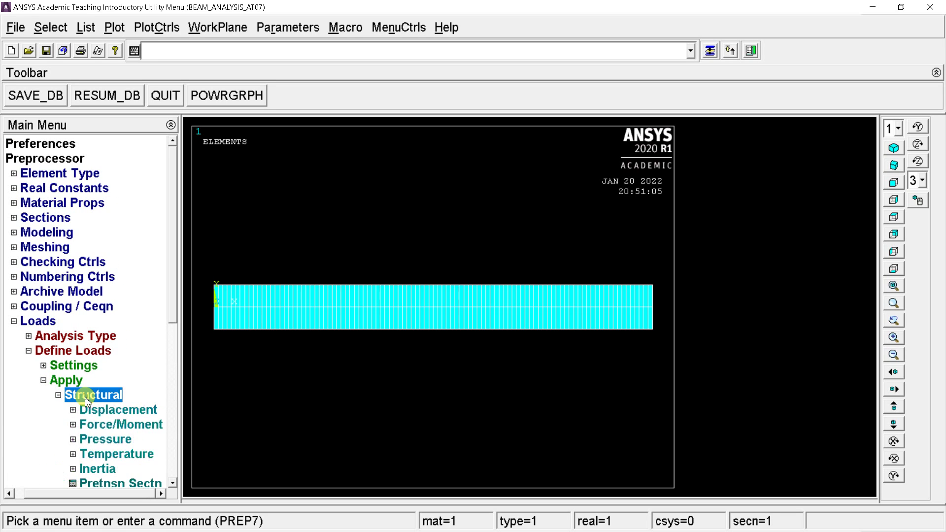
{"action": "left_click_drag", "start_coordinate": [174, 310], "coordinate": [177, 380]}
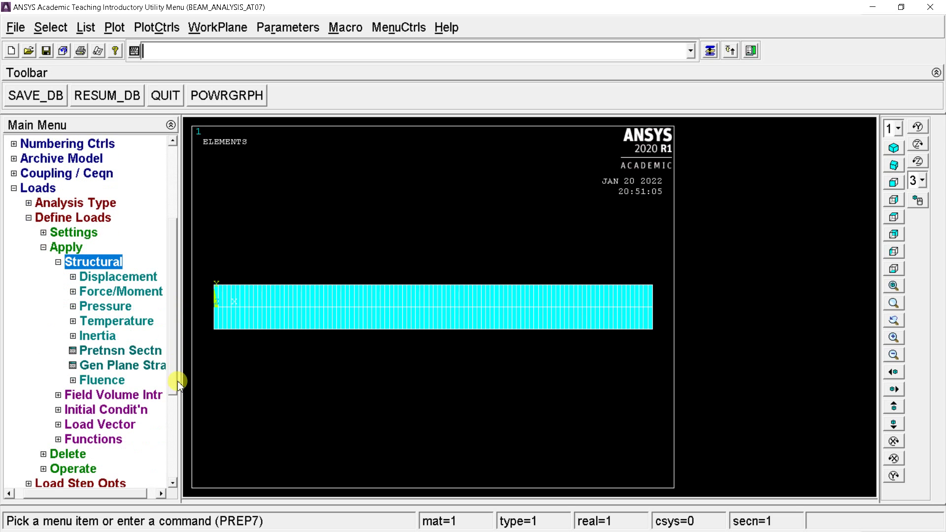
{"action": "left_click", "coordinate": [140, 276]}
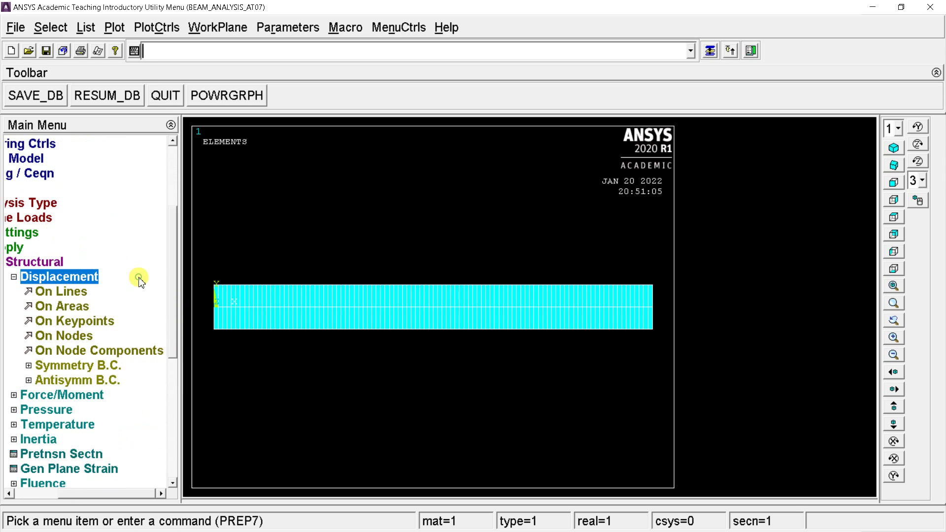
{"action": "left_click", "coordinate": [72, 321]}
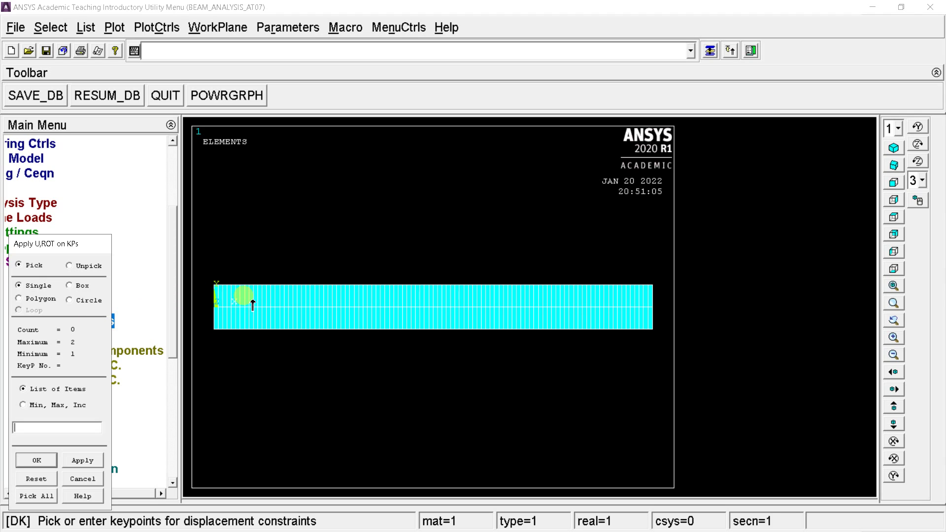
{"action": "left_click", "coordinate": [217, 314]}
{"action": "left_click", "coordinate": [37, 460]}
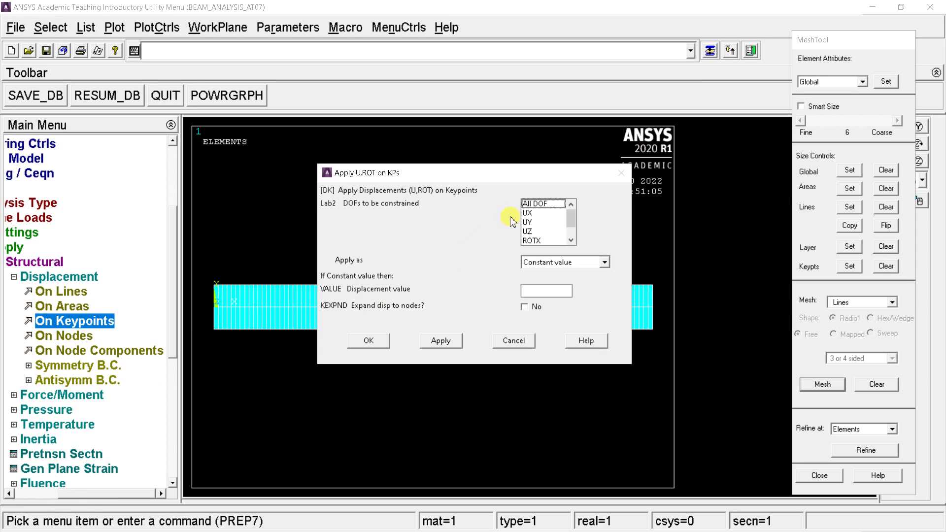
{"action": "left_click", "coordinate": [534, 205]}
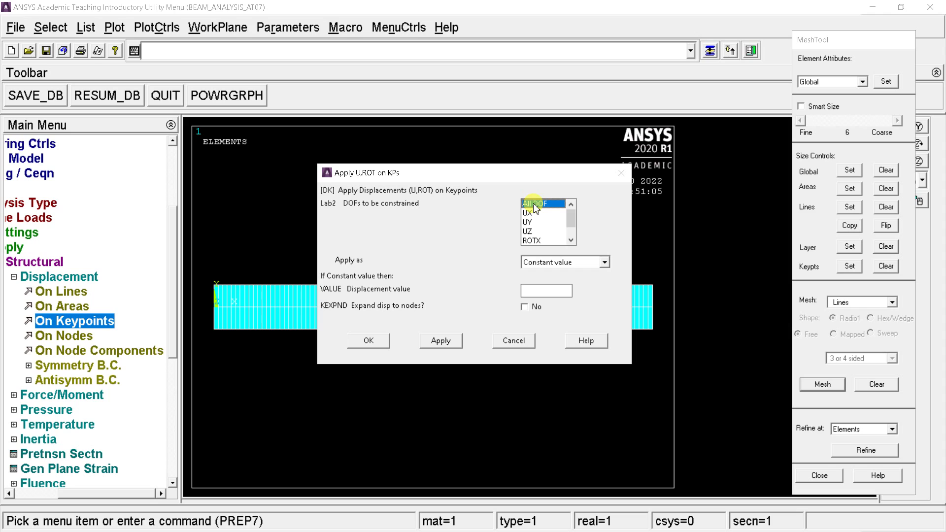
{"action": "left_click", "coordinate": [543, 291]}
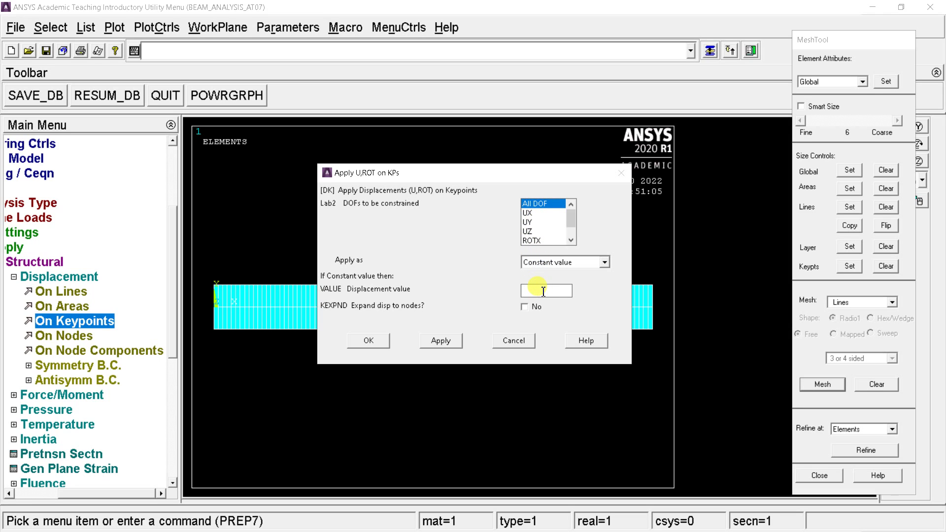
{"action": "type", "text": "0"}
{"action": "left_click", "coordinate": [369, 340]}
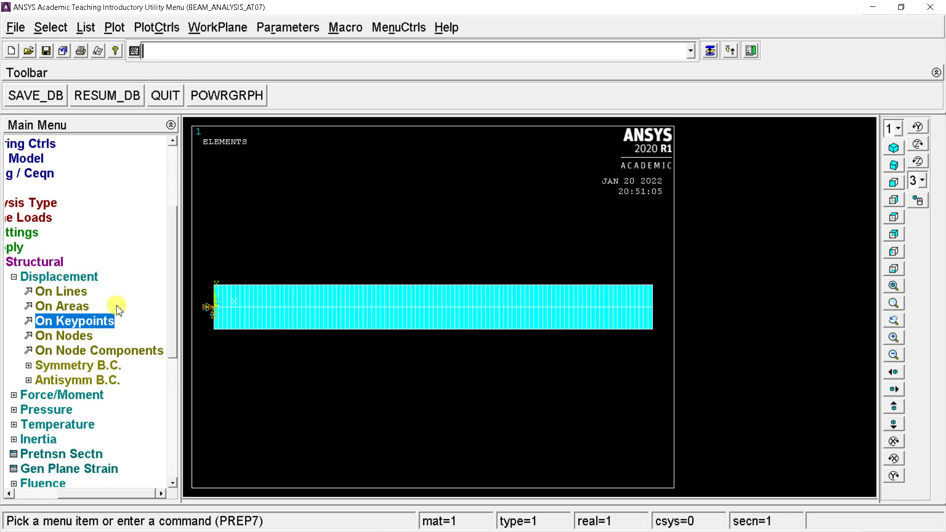
Start a structural pressure load on beams and box-select all the beam's elements
{"action": "left_click", "coordinate": [18, 276]}
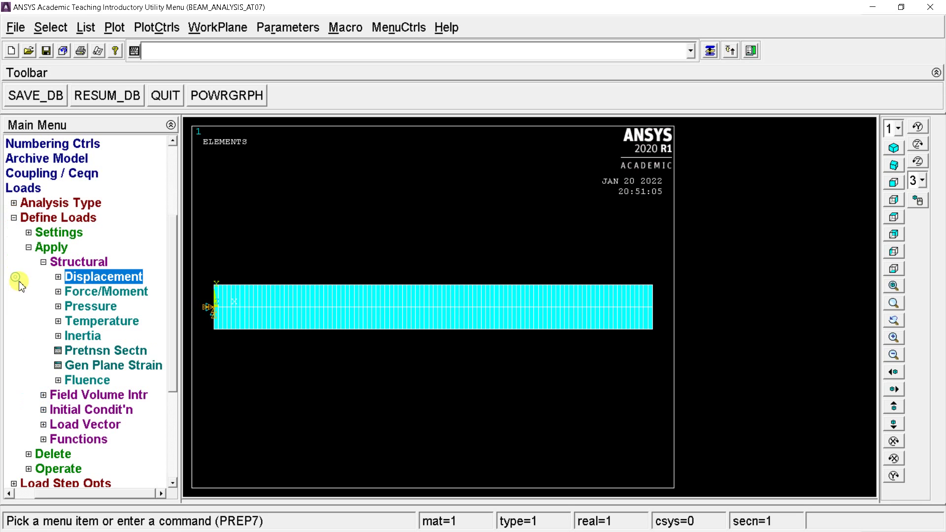
{"action": "left_click", "coordinate": [58, 307]}
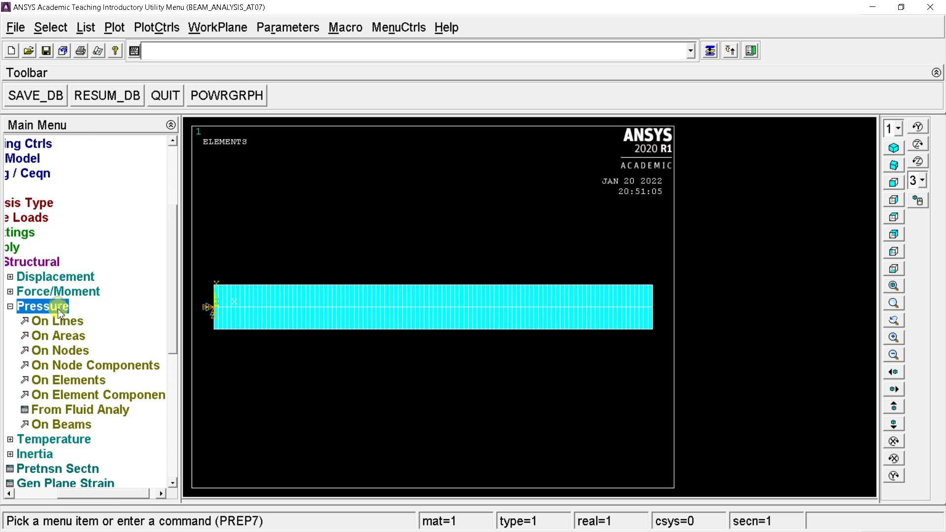
{"action": "left_click", "coordinate": [49, 425]}
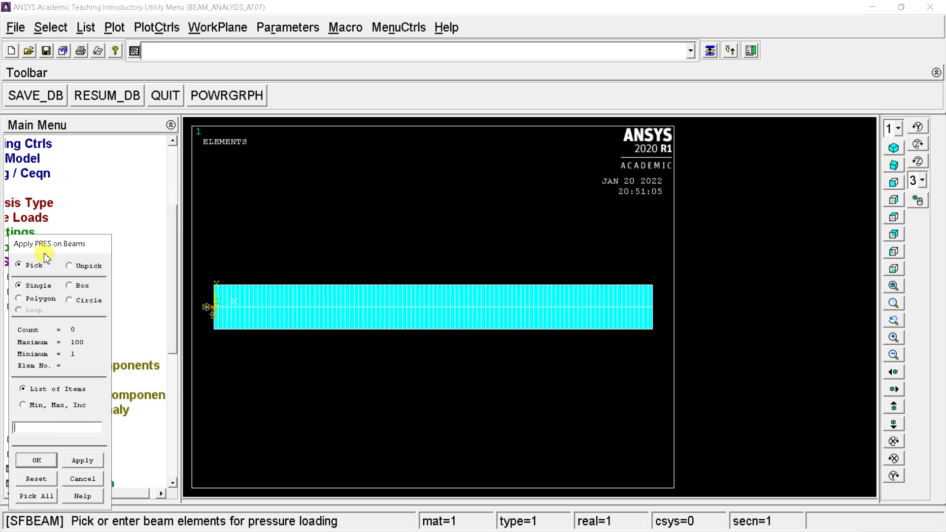
{"action": "left_click_drag", "start_coordinate": [45, 249], "coordinate": [107, 153]}
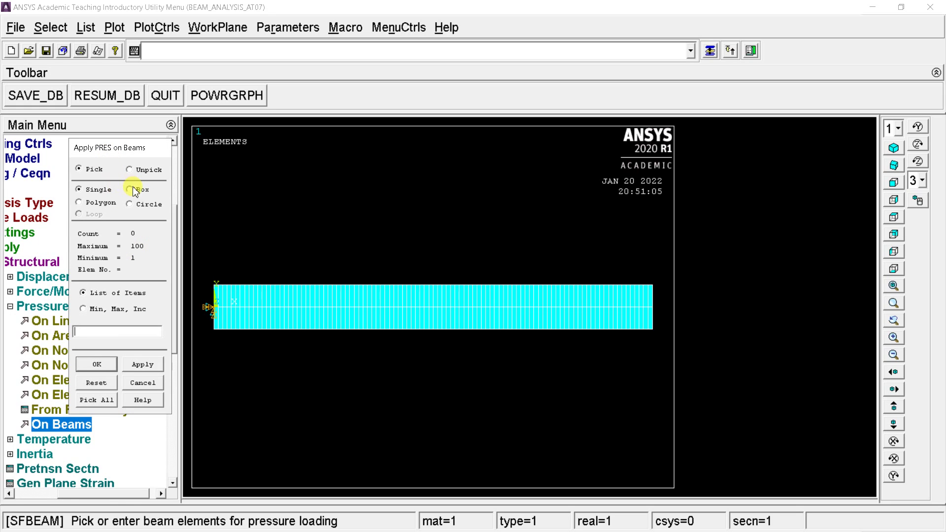
{"action": "left_click", "coordinate": [130, 190]}
{"action": "left_click_drag", "start_coordinate": [200, 246], "coordinate": [663, 355]}
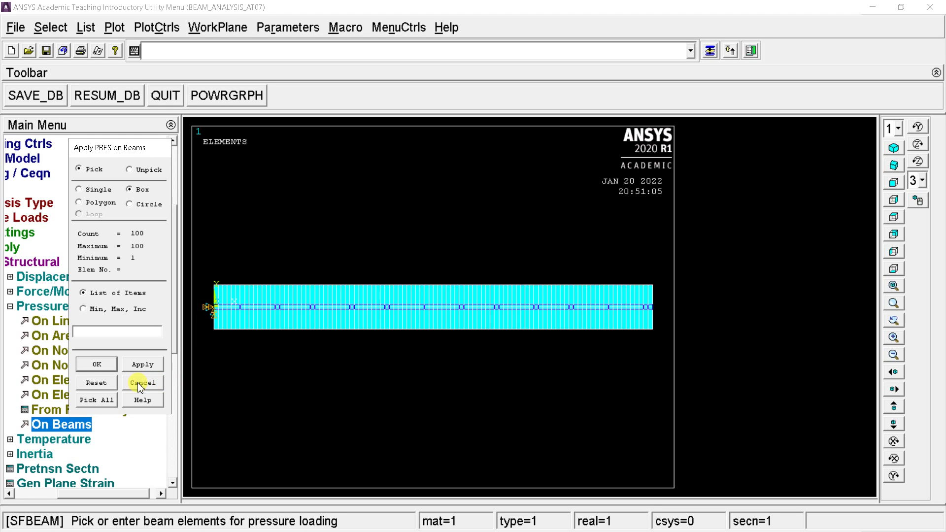
{"action": "left_click", "coordinate": [107, 367]}
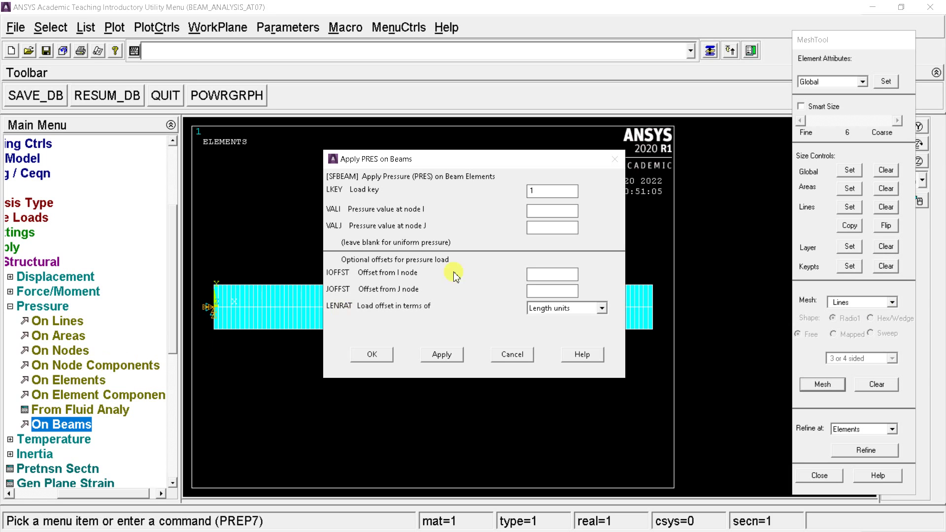
Apply the pressure to the selected beam elements with load key 2 and a pressure value of 2 at node J
{"action": "left_click_drag", "start_coordinate": [542, 190], "coordinate": [512, 192]}
{"action": "type", "text": "2"}
{"action": "left_click", "coordinate": [542, 228]}
{"action": "left_click", "coordinate": [541, 228]}
{"action": "type", "text": "2"}
{"action": "left_click", "coordinate": [446, 358]}
{"action": "left_click", "coordinate": [375, 354]}
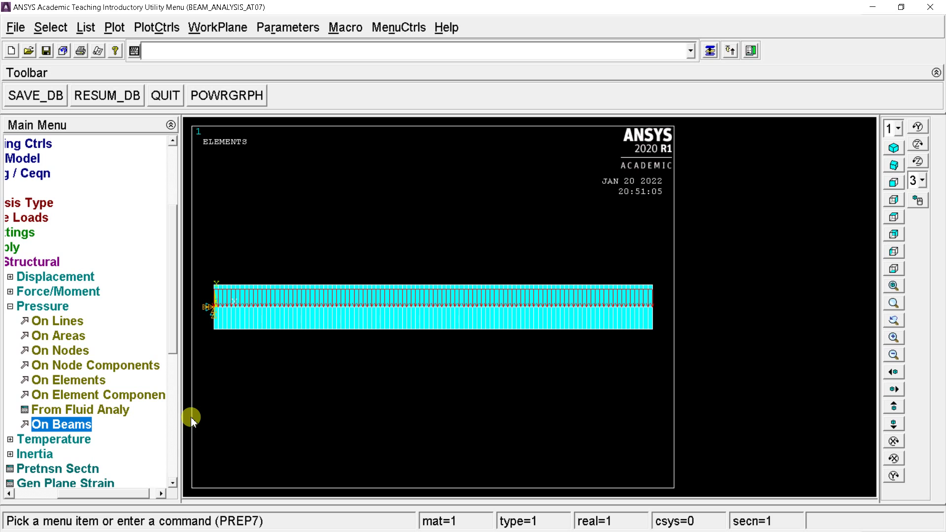
Solve the current load step, then dismiss the solution note and the status listing
{"action": "left_click", "coordinate": [13, 306]}
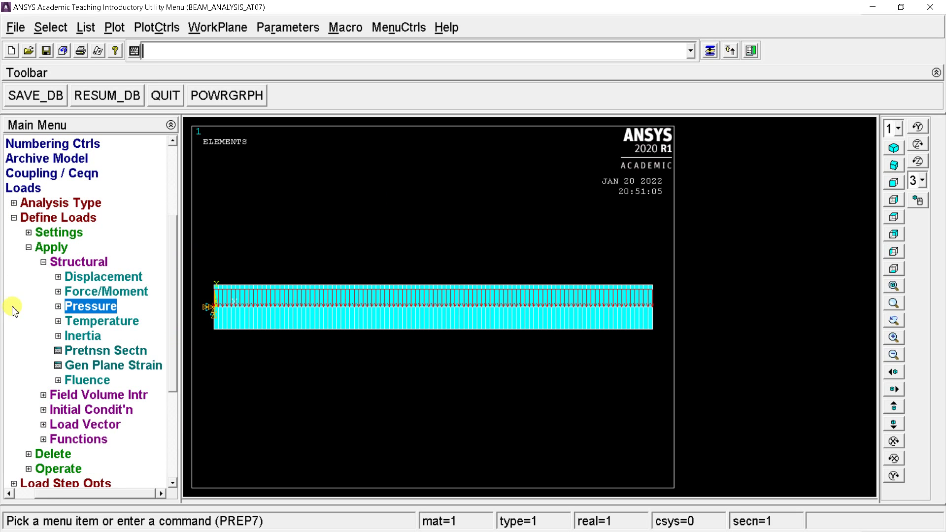
{"action": "left_click", "coordinate": [43, 262]}
{"action": "left_click", "coordinate": [44, 247]}
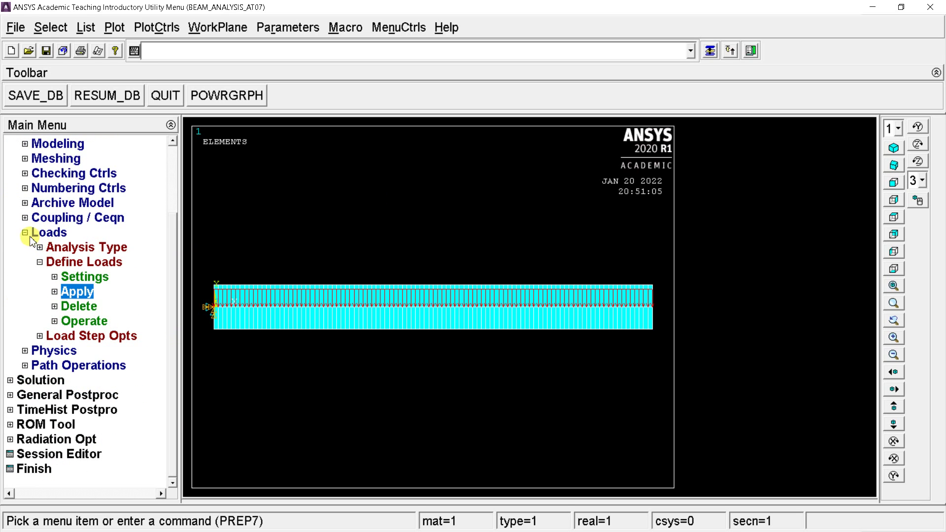
{"action": "left_click", "coordinate": [40, 262]}
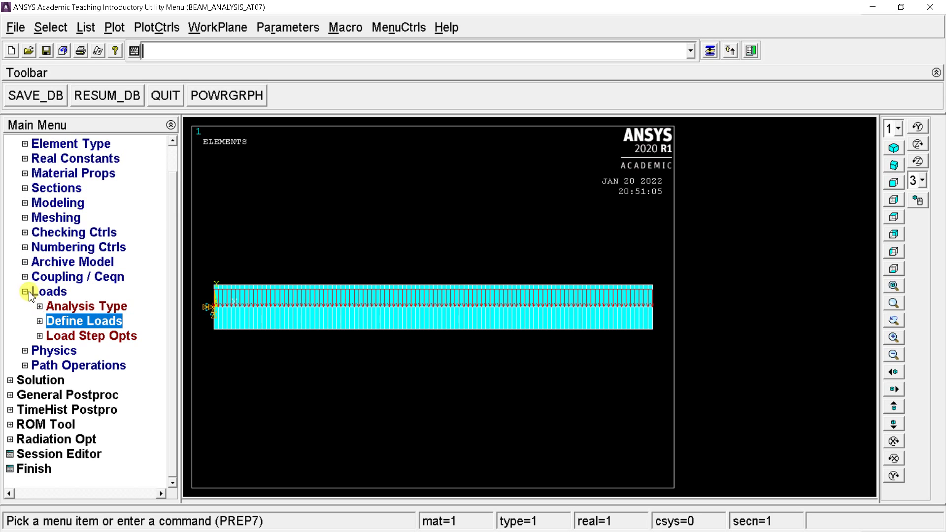
{"action": "left_click", "coordinate": [25, 291]}
{"action": "left_click", "coordinate": [12, 367]}
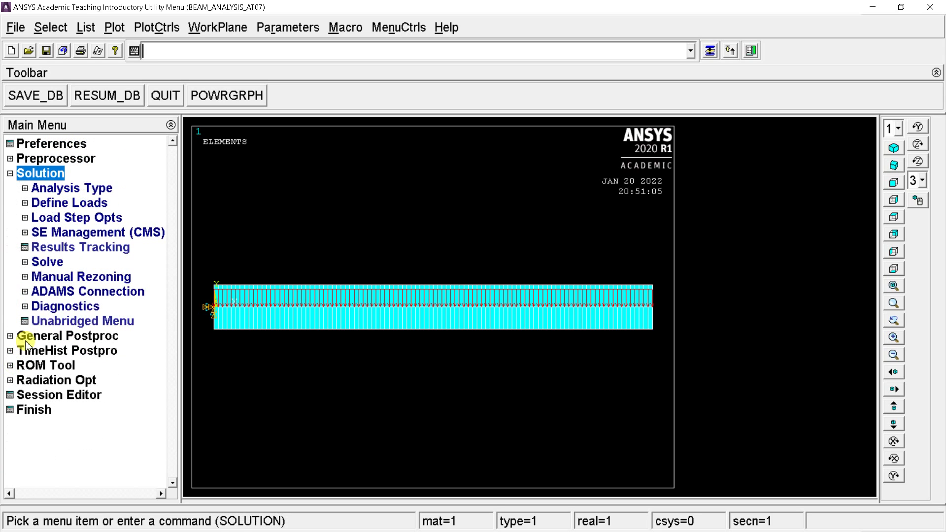
{"action": "left_click", "coordinate": [47, 263]}
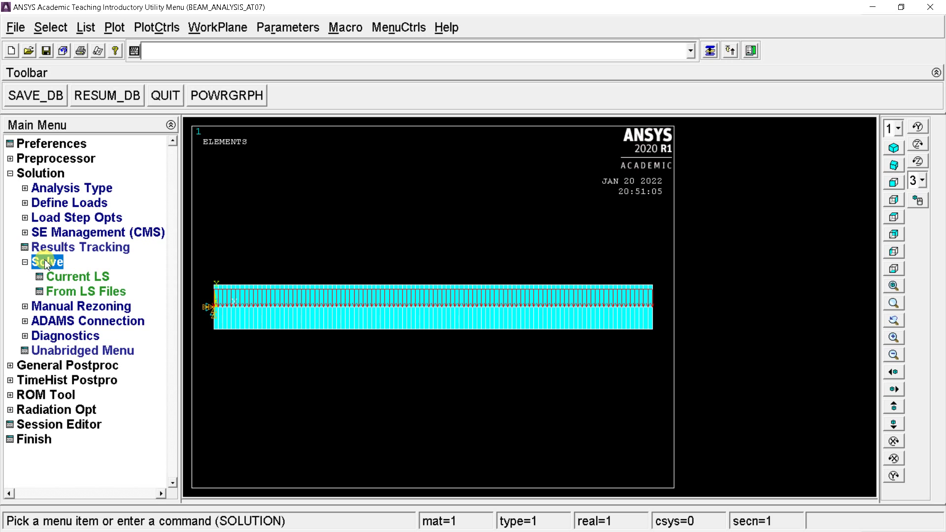
{"action": "left_click", "coordinate": [53, 279]}
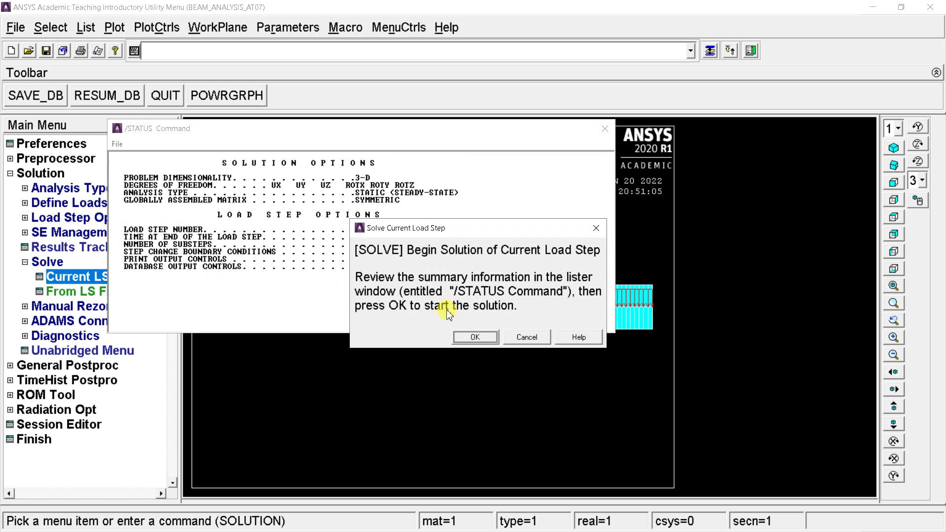
{"action": "left_click", "coordinate": [467, 335]}
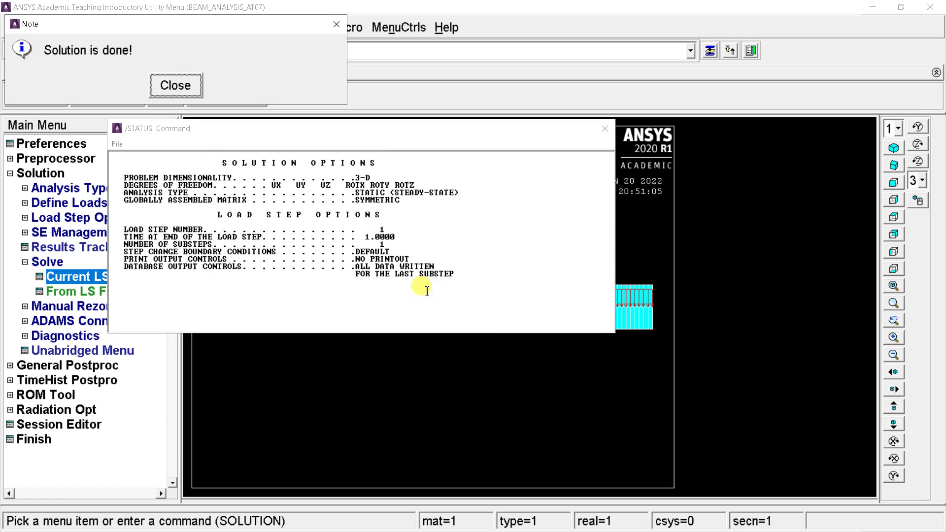
{"action": "left_click", "coordinate": [162, 84]}
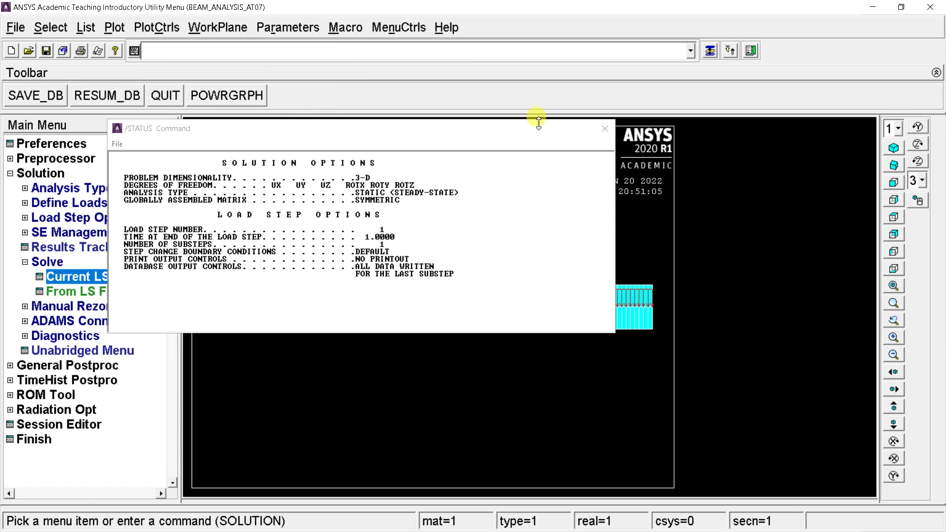
{"action": "left_click", "coordinate": [605, 128]}
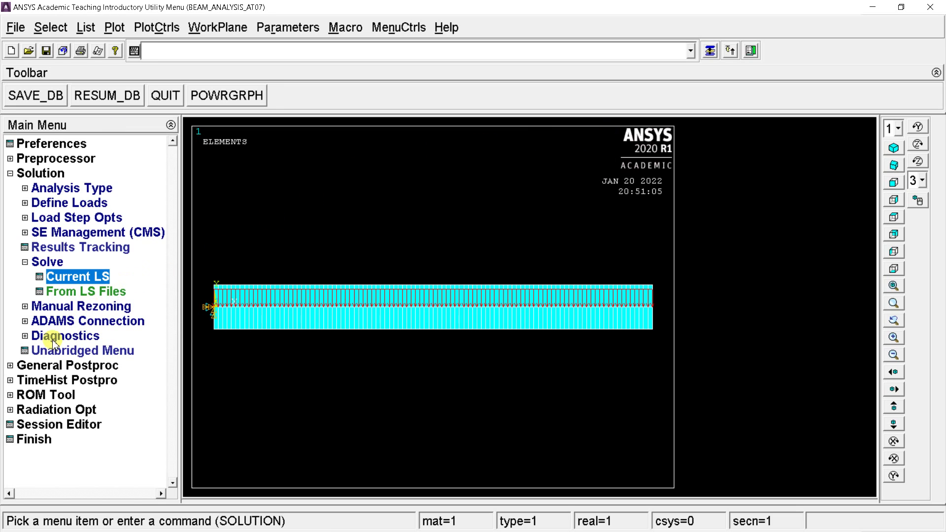
Plot the Y-component of displacement from the nodal DOF solution as a contour in the Results Viewer
{"action": "left_click", "coordinate": [10, 366]}
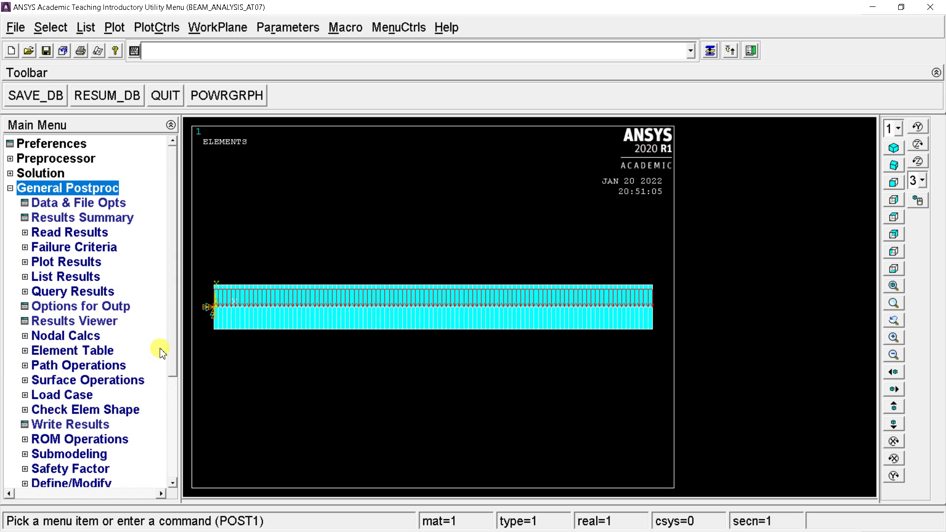
{"action": "left_click_drag", "start_coordinate": [175, 352], "coordinate": [180, 438]}
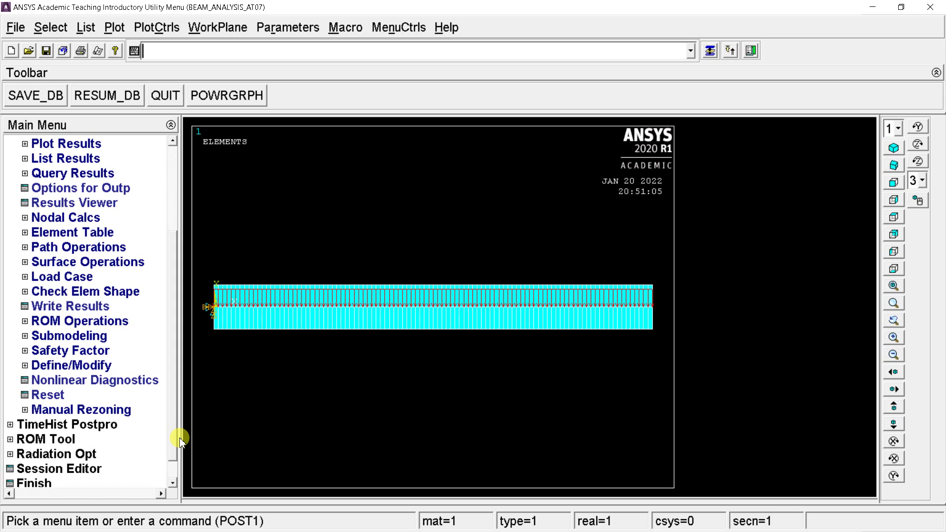
{"action": "left_click", "coordinate": [74, 202]}
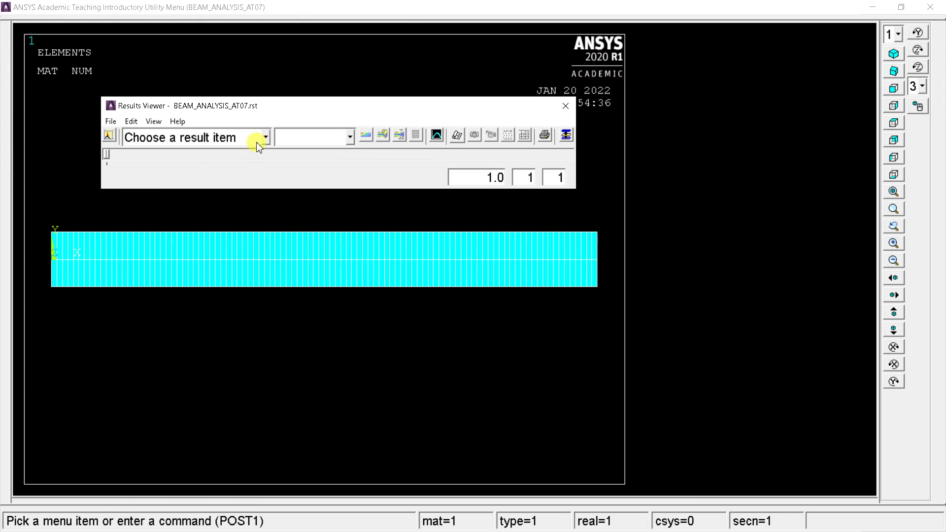
{"action": "left_click", "coordinate": [266, 140]}
{"action": "left_click", "coordinate": [217, 184]}
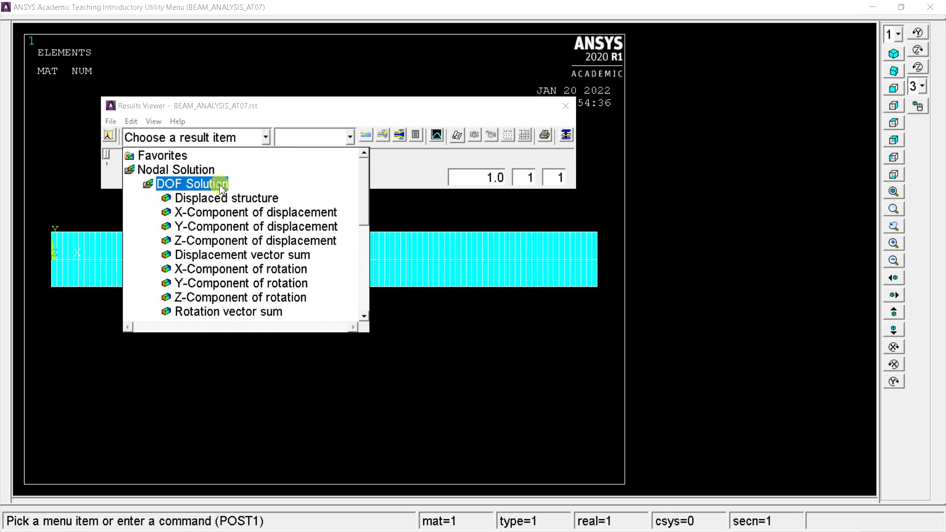
{"action": "left_click", "coordinate": [198, 227]}
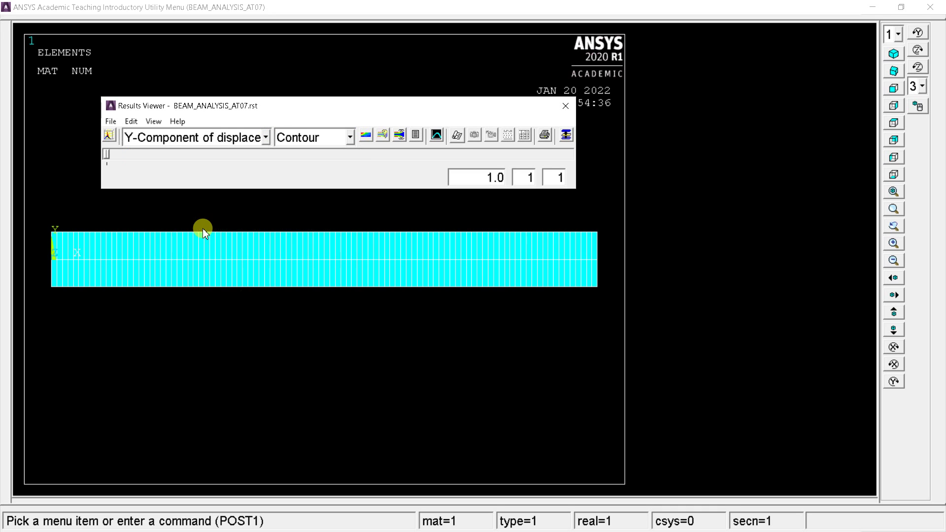
{"action": "left_click", "coordinate": [366, 136]}
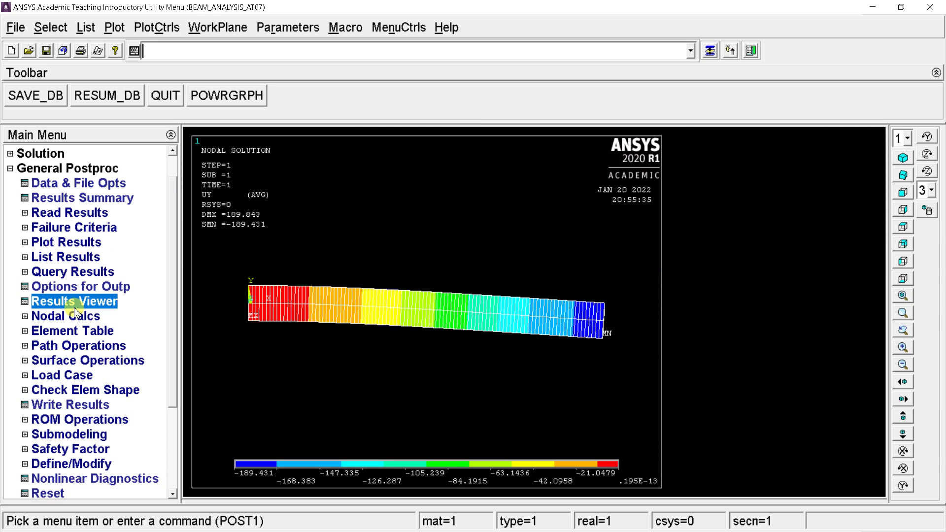
Define element table items by sequence number for SMISC, 3 and SMISC, 6
{"action": "left_click", "coordinate": [74, 331]}
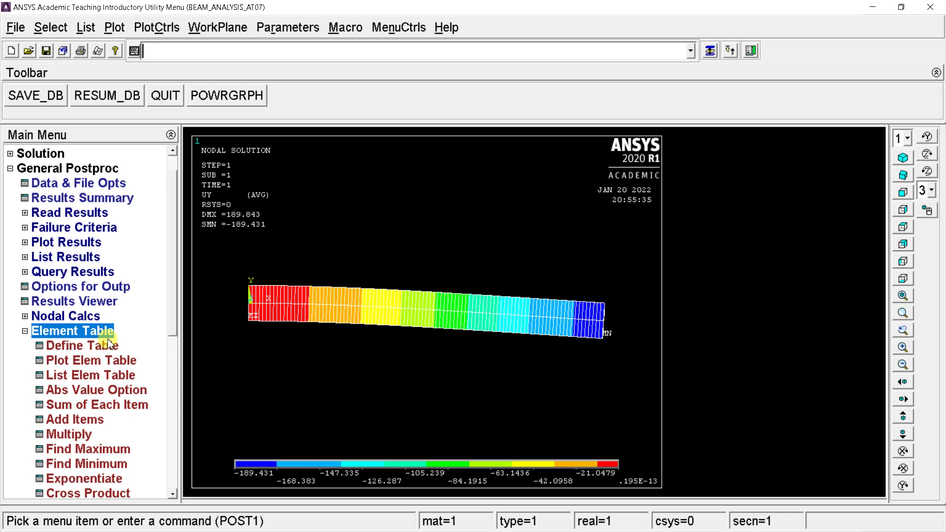
{"action": "scroll", "coordinate": [175, 346], "scroll_direction": "down", "scroll_amount": 1}
{"action": "scroll", "coordinate": [176, 346], "scroll_direction": "down", "scroll_amount": 2}
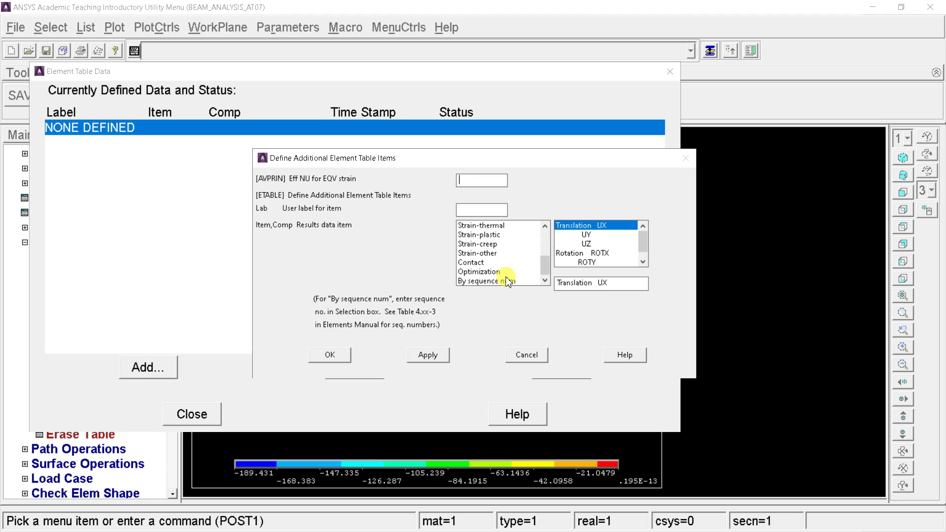
{"action": "left_click", "coordinate": [506, 280]}
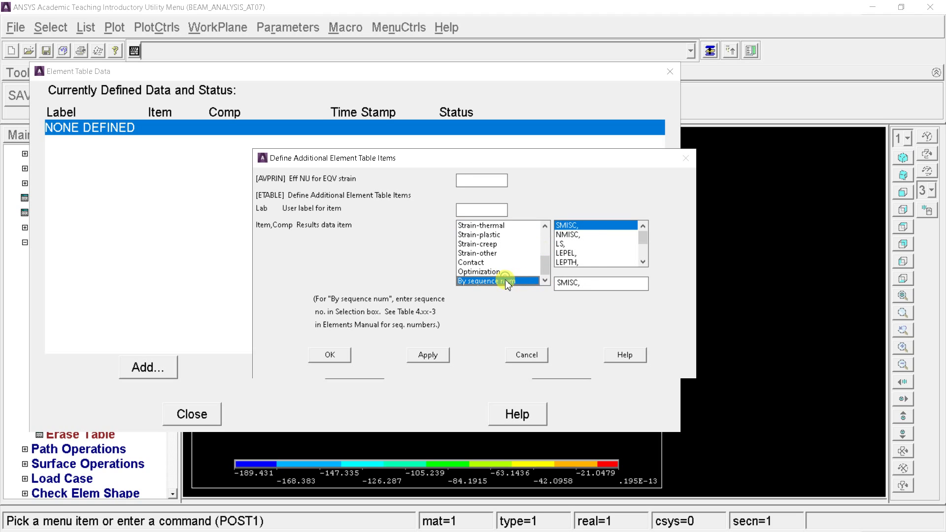
{"action": "left_click", "coordinate": [589, 284]}
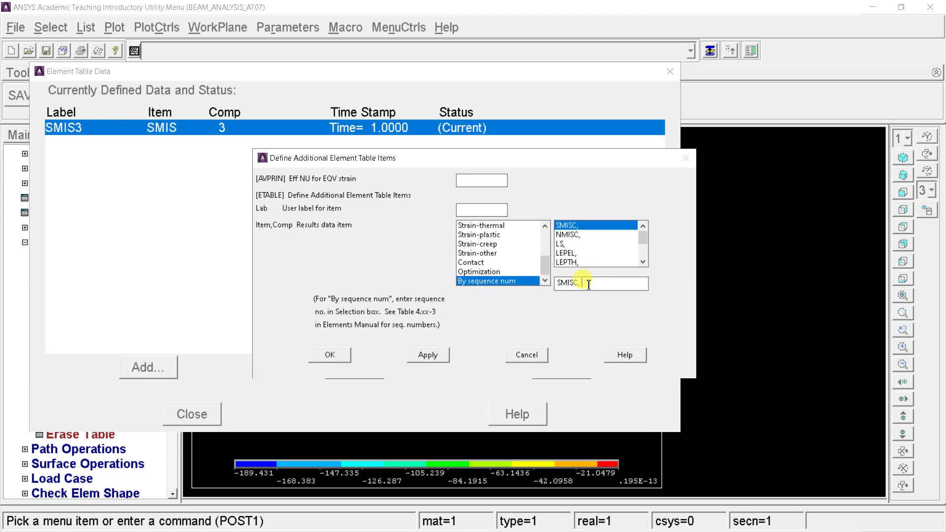
{"action": "left_click", "coordinate": [435, 355]}
Add the by-sequence-number items SMISC, 16 and SMISC, 19 to the element table
{"action": "left_click_drag", "start_coordinate": [544, 237], "coordinate": [548, 283]}
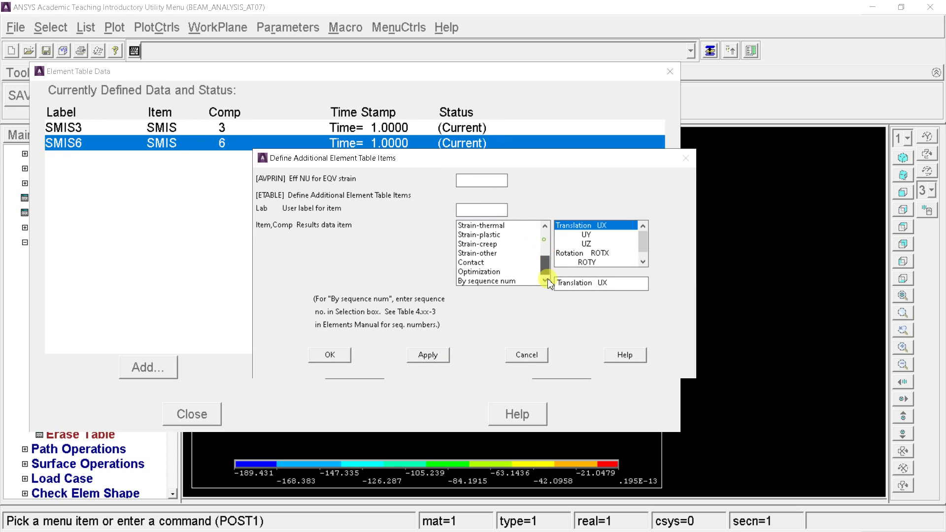
{"action": "left_click", "coordinate": [520, 281]}
{"action": "left_click", "coordinate": [592, 284]}
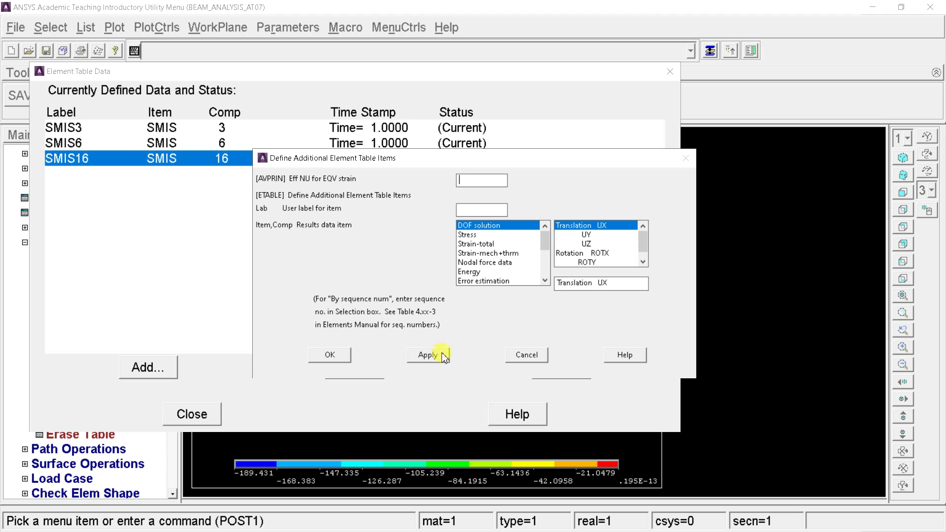
{"action": "scroll", "coordinate": [531, 246], "scroll_direction": "down", "scroll_amount": 3}
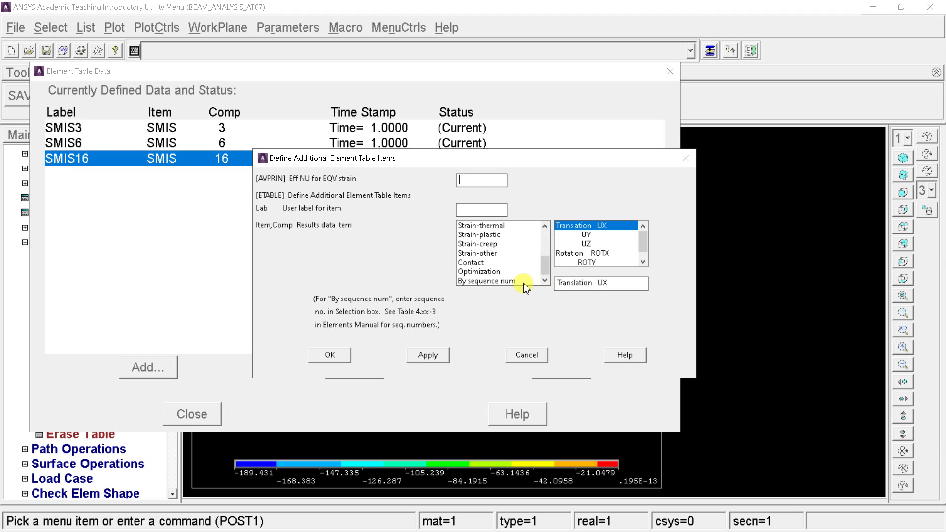
{"action": "left_click", "coordinate": [523, 283]}
{"action": "left_click", "coordinate": [592, 284]}
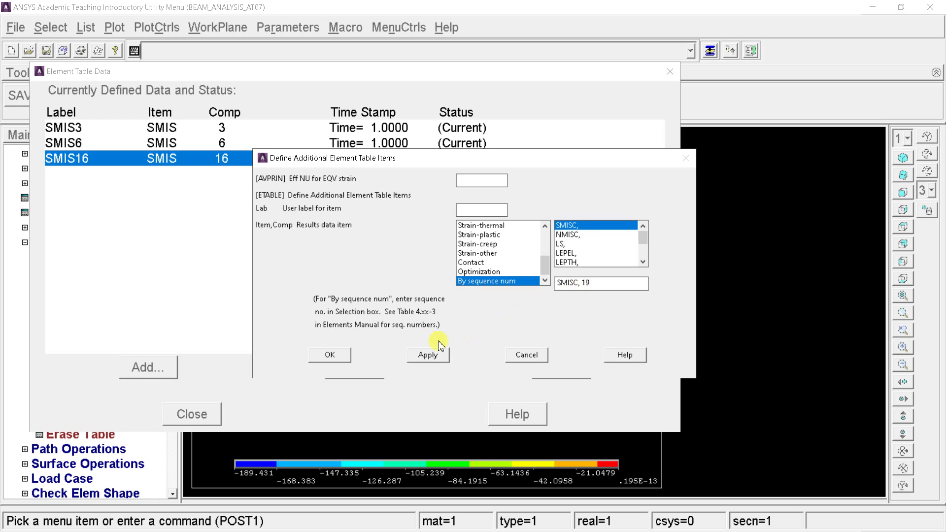
{"action": "left_click", "coordinate": [329, 355]}
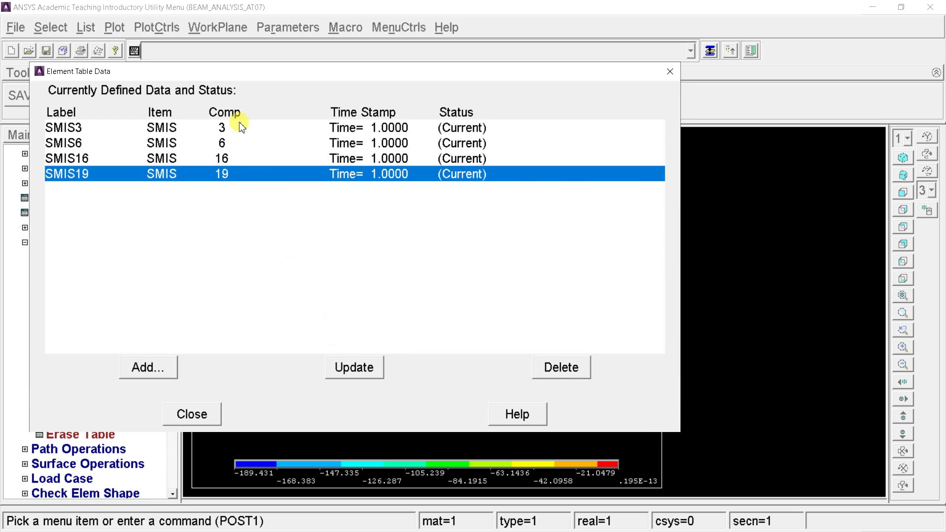
Review the defined element table items SMIS3, SMIS6, SMIS16 and SMIS19, then close the element table data
{"action": "left_click", "coordinate": [241, 127]}
{"action": "left_click", "coordinate": [244, 143]}
{"action": "left_click", "coordinate": [249, 158]}
{"action": "left_click", "coordinate": [254, 174]}
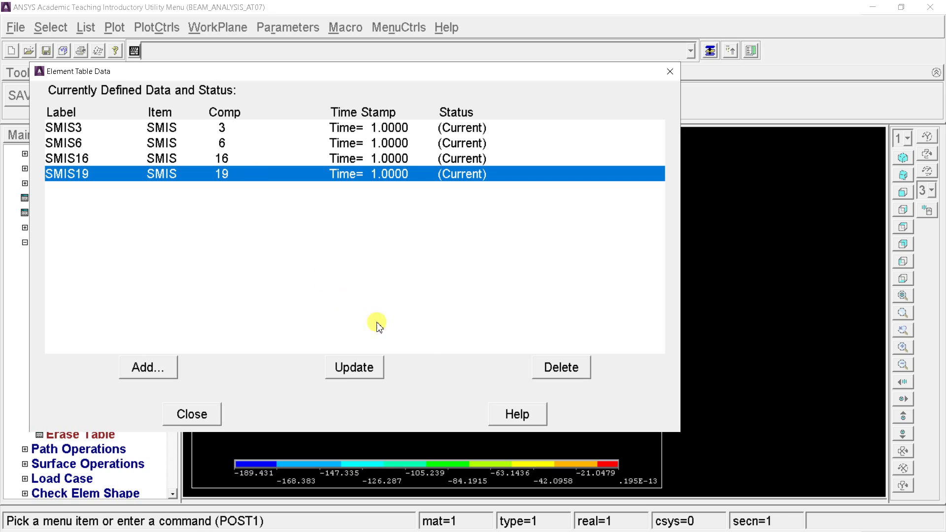
{"action": "left_click", "coordinate": [194, 414]}
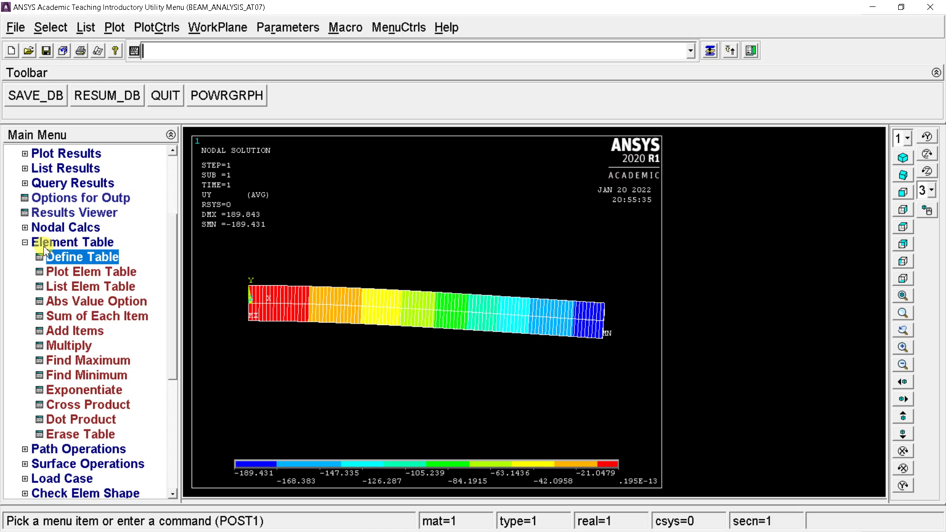
Plot the line-element results on the undeformed shape with SMIS6 at node I and SMIS19 at node J, keeping scale factor 1
{"action": "left_click", "coordinate": [24, 243]}
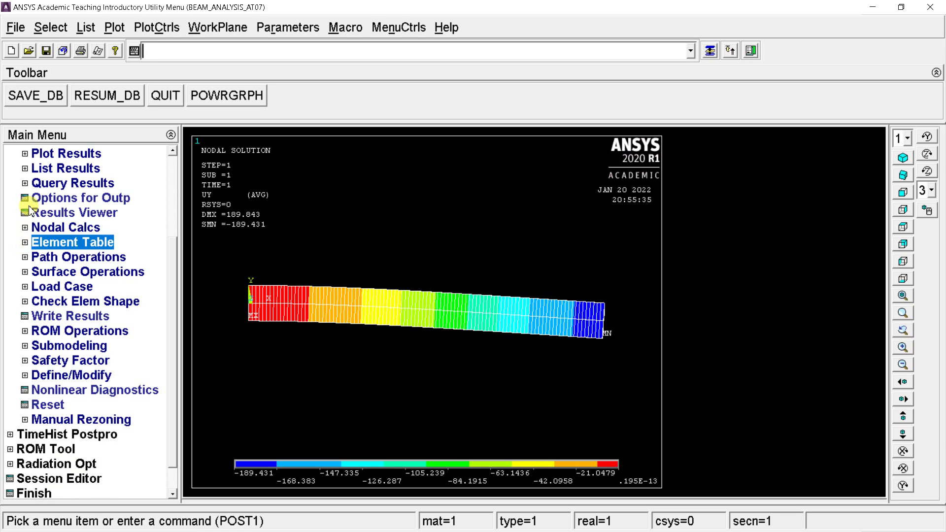
{"action": "left_click", "coordinate": [24, 154]}
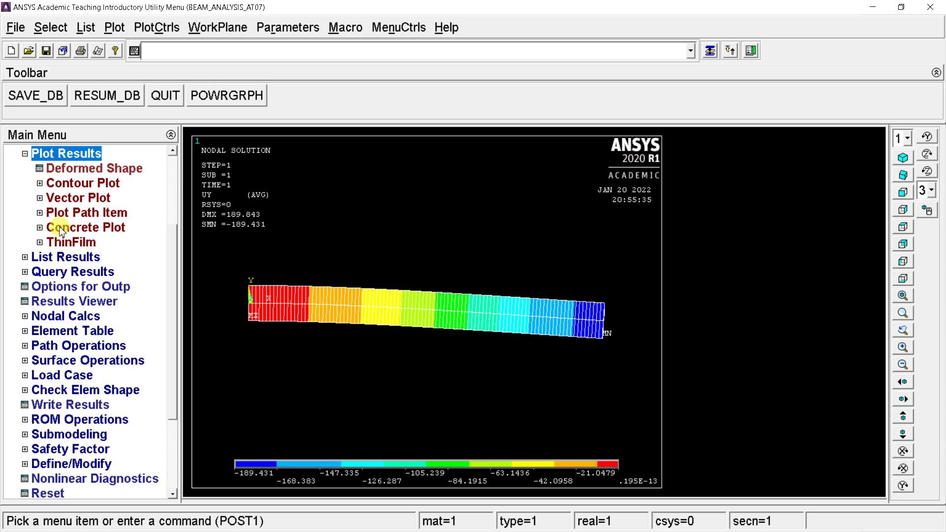
{"action": "left_click", "coordinate": [66, 183]}
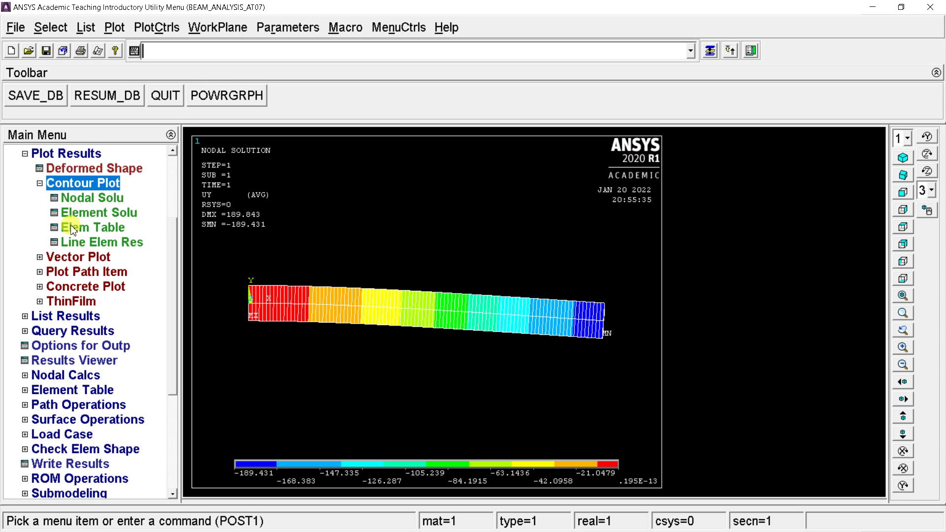
{"action": "left_click", "coordinate": [76, 244]}
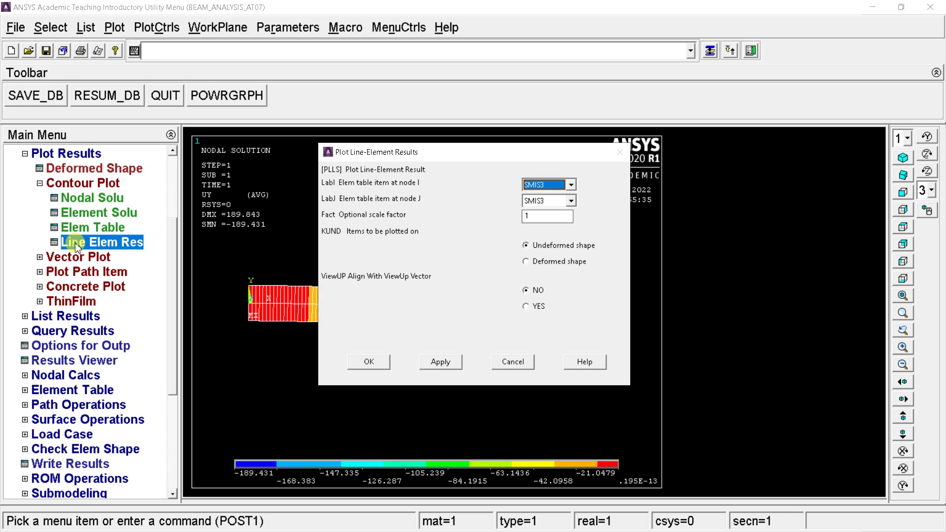
{"action": "left_click", "coordinate": [570, 201]}
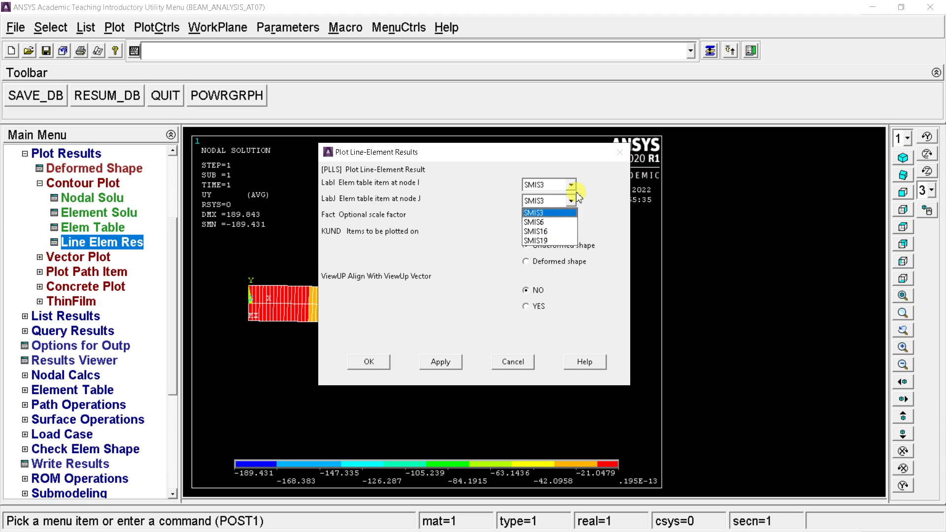
{"action": "left_click", "coordinate": [571, 184]}
{"action": "left_click", "coordinate": [571, 185]}
{"action": "left_click", "coordinate": [555, 207]}
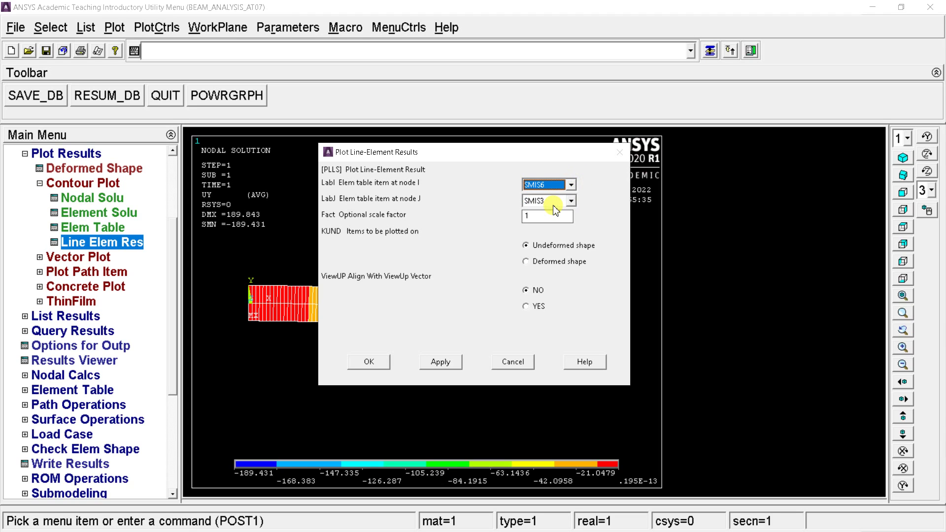
{"action": "left_click", "coordinate": [559, 201]}
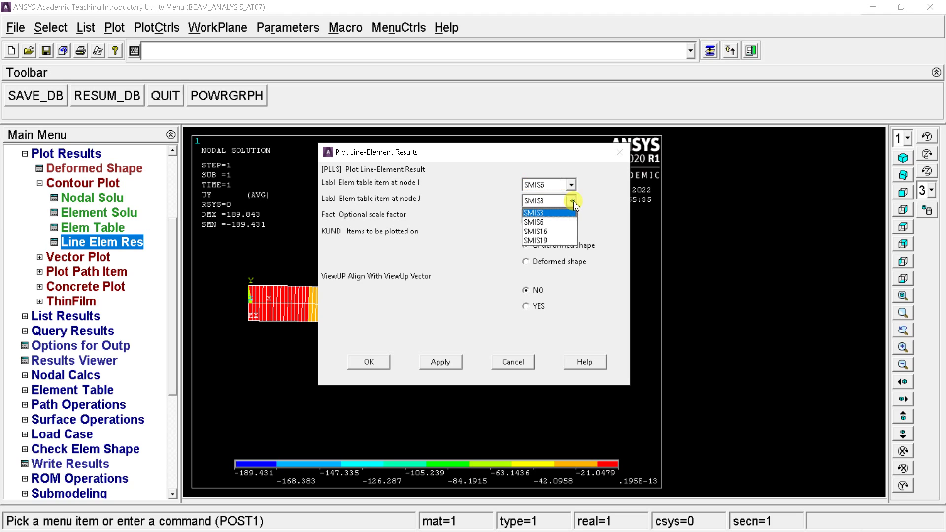
{"action": "left_click", "coordinate": [561, 241]}
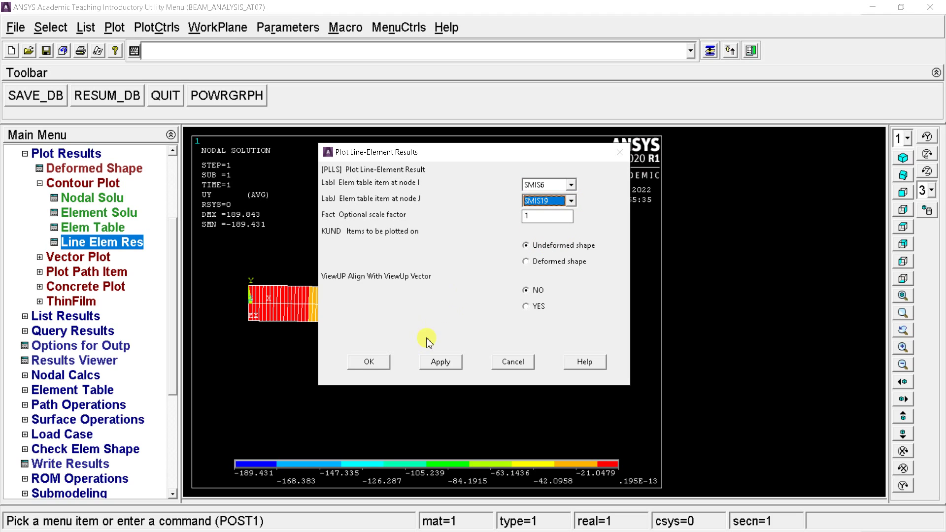
{"action": "left_click", "coordinate": [447, 362]}
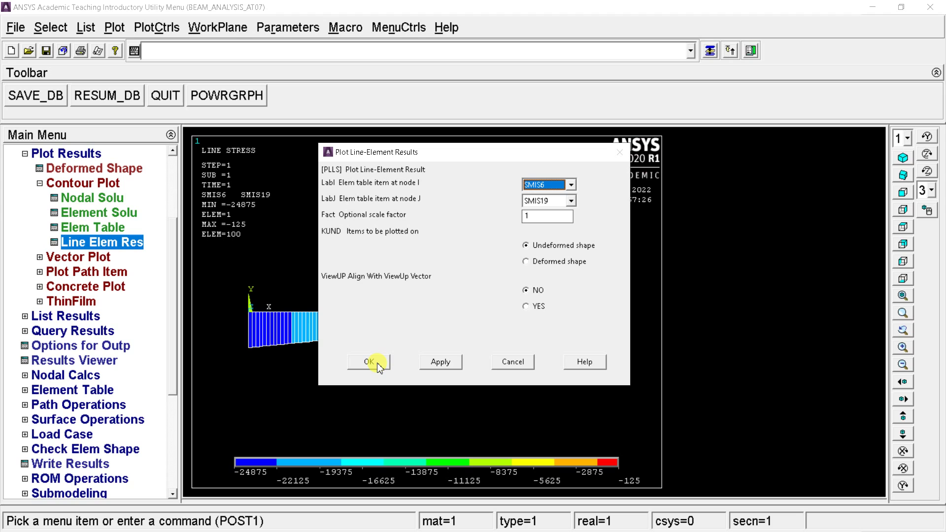
{"action": "left_click_drag", "start_coordinate": [431, 157], "coordinate": [780, 191]}
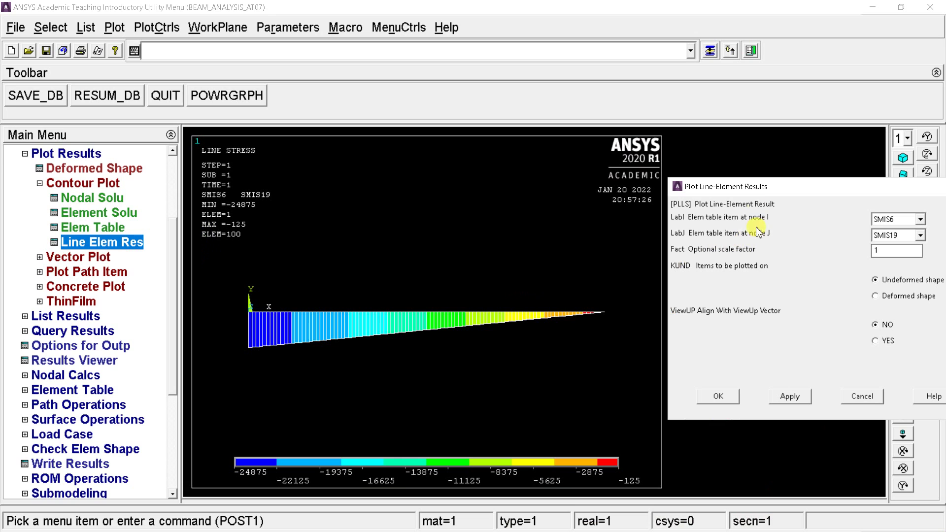
Plot the line-element results with SMIS3 at node I and SMIS16 at node J on the undeformed shape, and close the plot settings
{"action": "left_click_drag", "start_coordinate": [748, 188], "coordinate": [530, 143]}
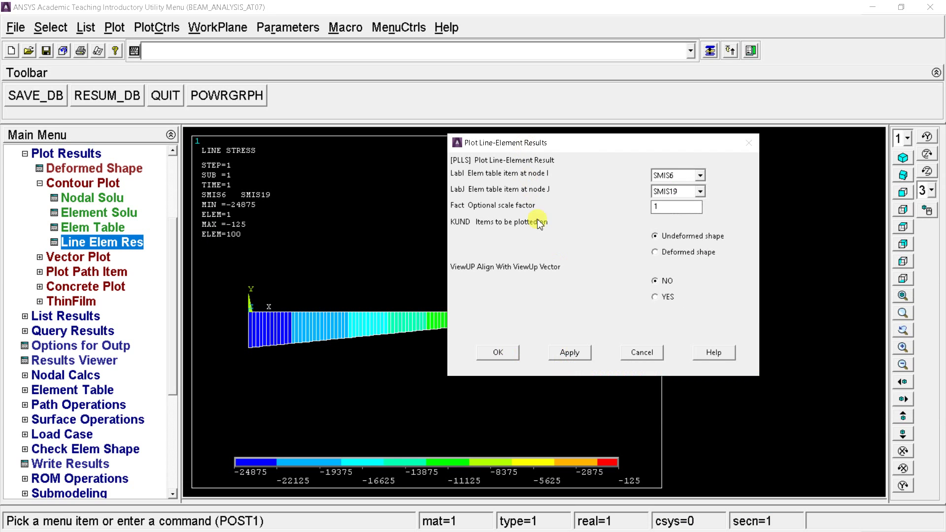
{"action": "left_click", "coordinate": [692, 176]}
{"action": "left_click", "coordinate": [687, 195]}
{"action": "left_click", "coordinate": [687, 192]}
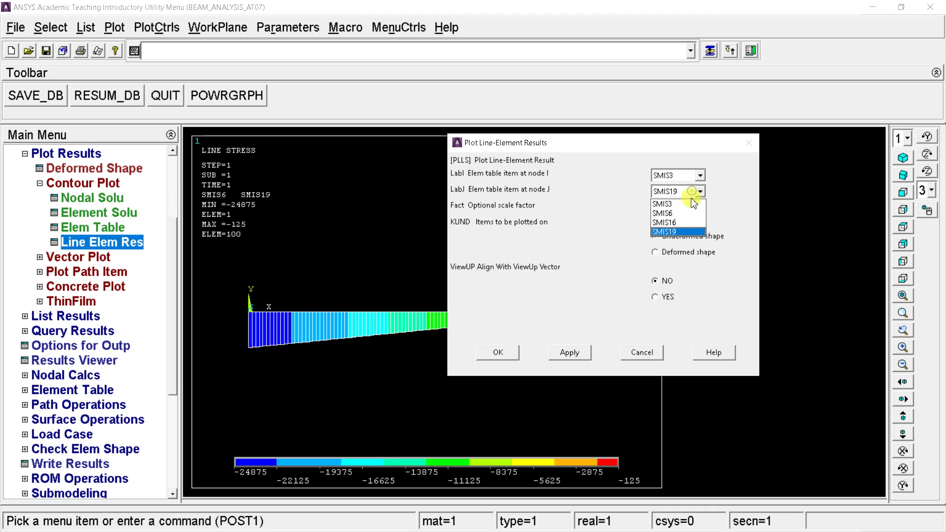
{"action": "left_click", "coordinate": [674, 221]}
{"action": "left_click", "coordinate": [567, 352]}
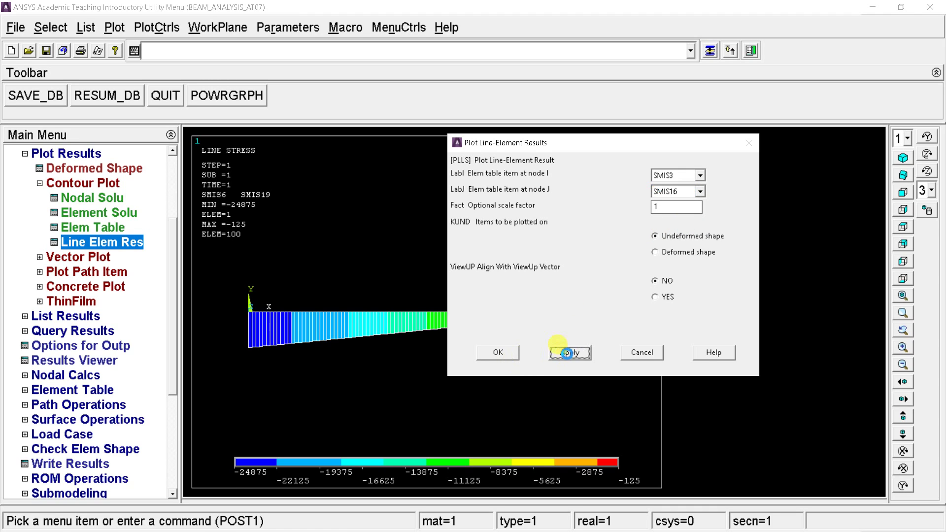
{"action": "left_click", "coordinate": [641, 352]}
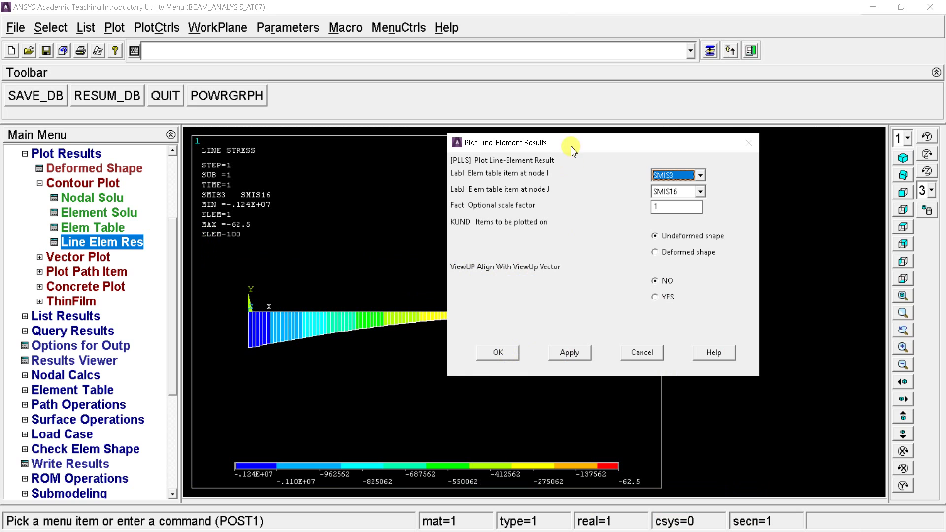
{"action": "left_click_drag", "start_coordinate": [569, 143], "coordinate": [806, 158]}
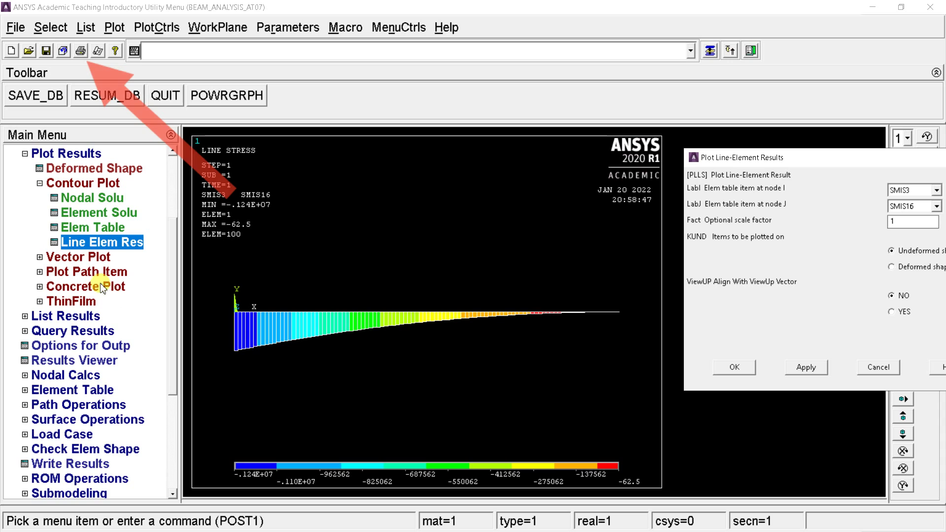
{"action": "left_click", "coordinate": [43, 184]}
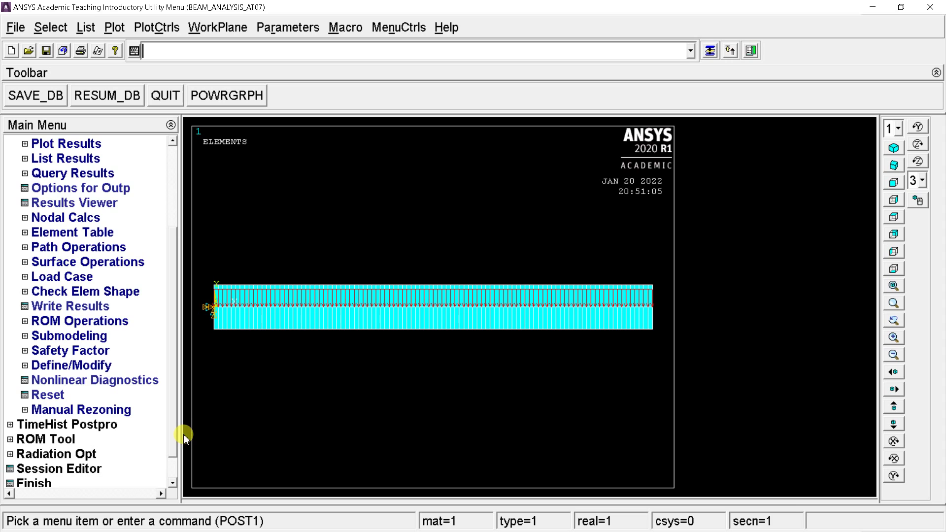
Animate the deformed results from the Results Viewer for DOF solution Translation UX, using 10 frames and a 0.5-second time delay
{"action": "left_click", "coordinate": [75, 202]}
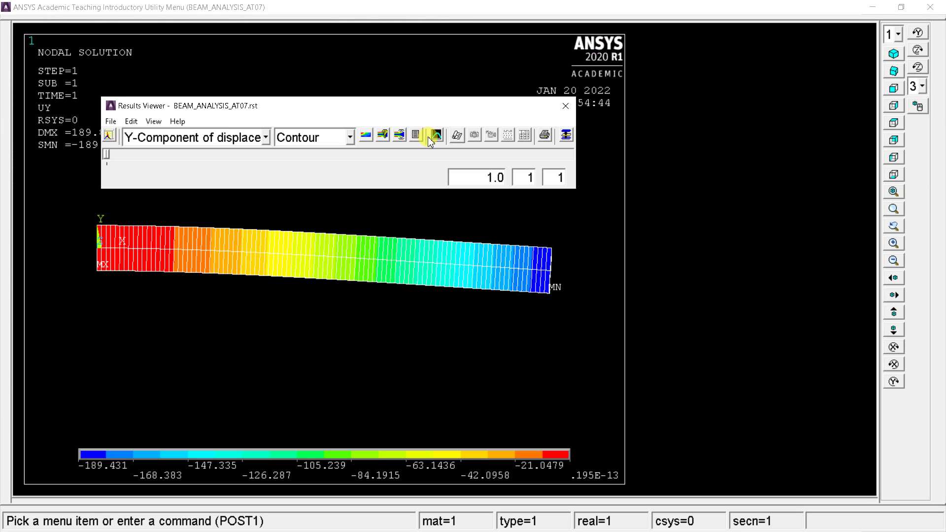
{"action": "left_click", "coordinate": [399, 136]}
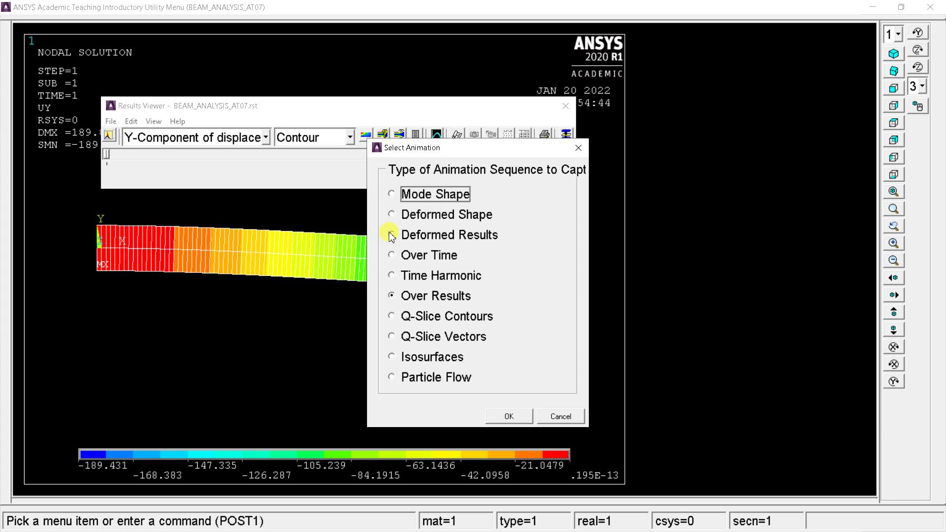
{"action": "left_click", "coordinate": [391, 233]}
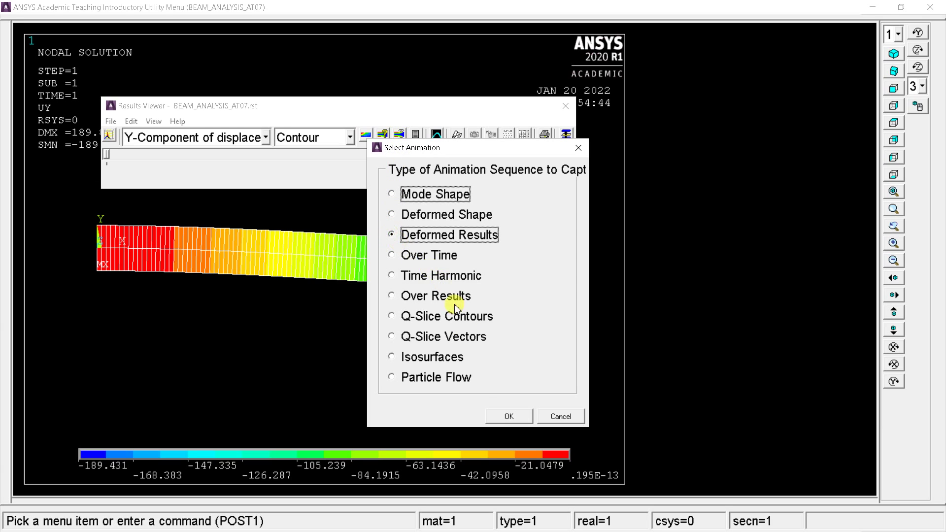
{"action": "left_click", "coordinate": [507, 416]}
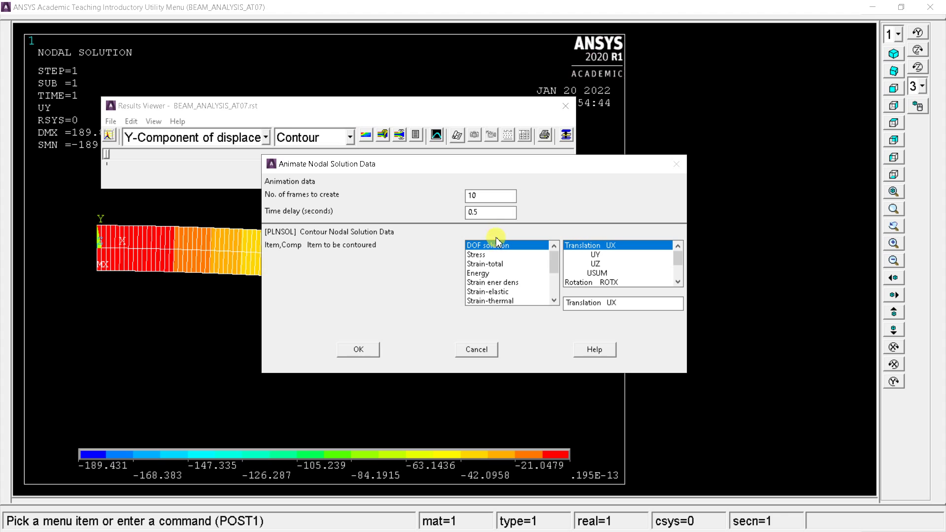
{"action": "left_click", "coordinate": [359, 350]}
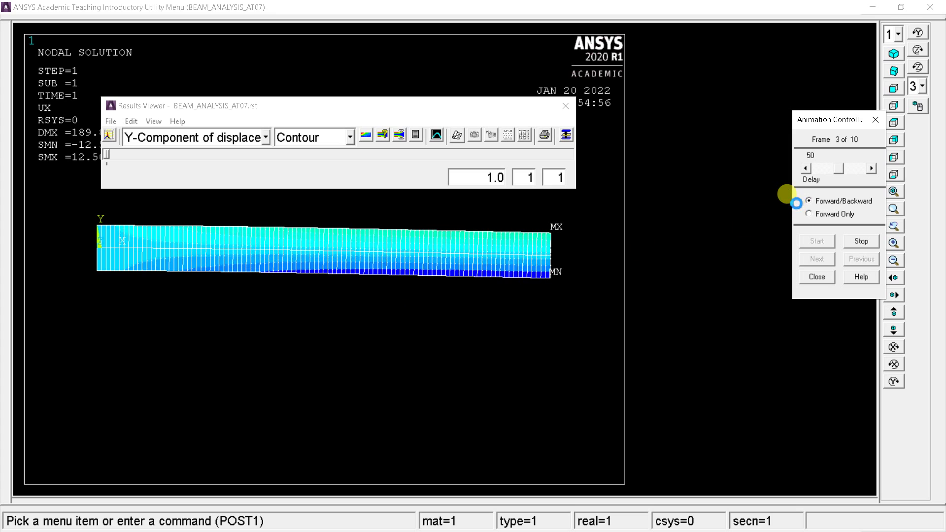
Reduce the animation delay to 6, stop the playback, and close the animation controller and the Results Viewer
{"action": "left_click_drag", "start_coordinate": [838, 169], "coordinate": [824, 175]}
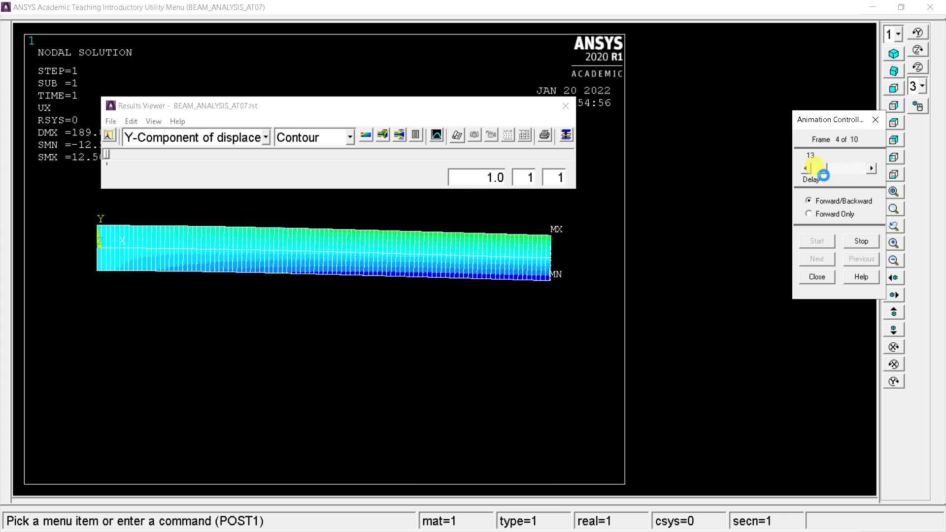
{"action": "left_click_drag", "start_coordinate": [821, 170], "coordinate": [806, 171]}
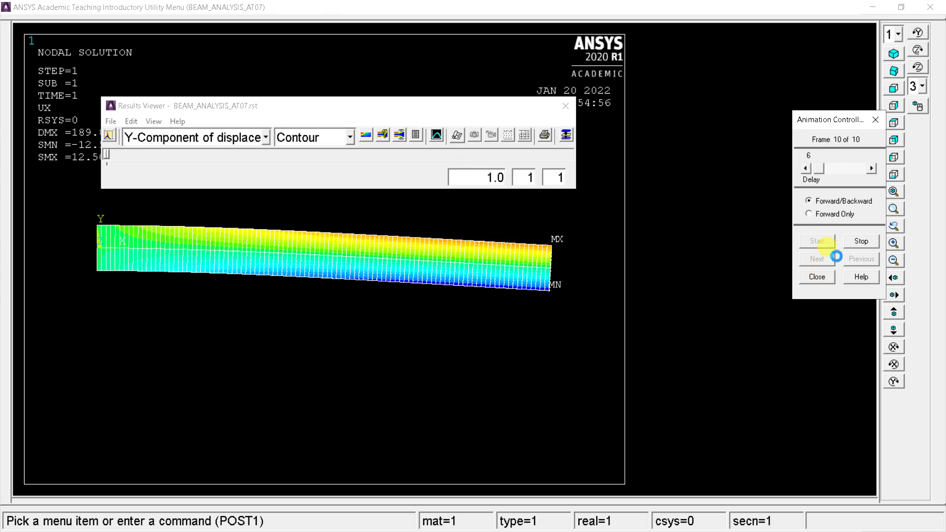
{"action": "left_click", "coordinate": [859, 241]}
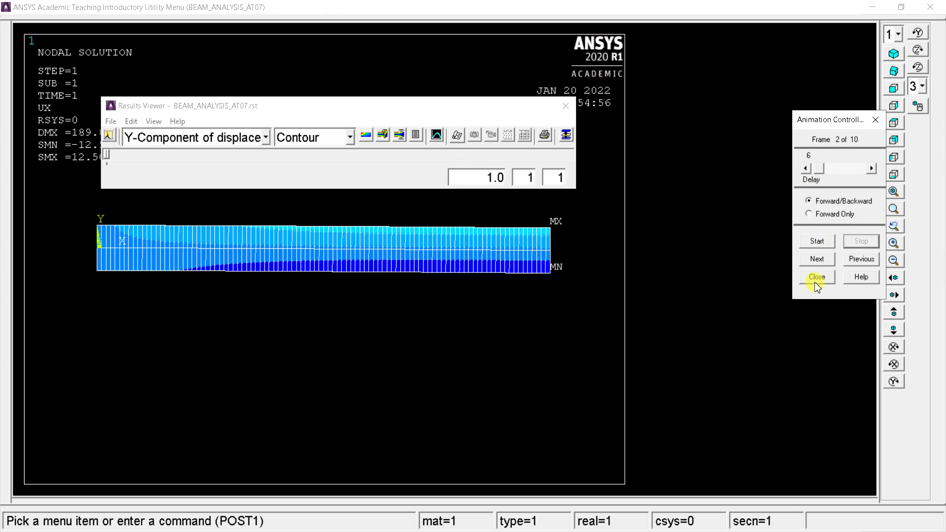
{"action": "left_click", "coordinate": [817, 277]}
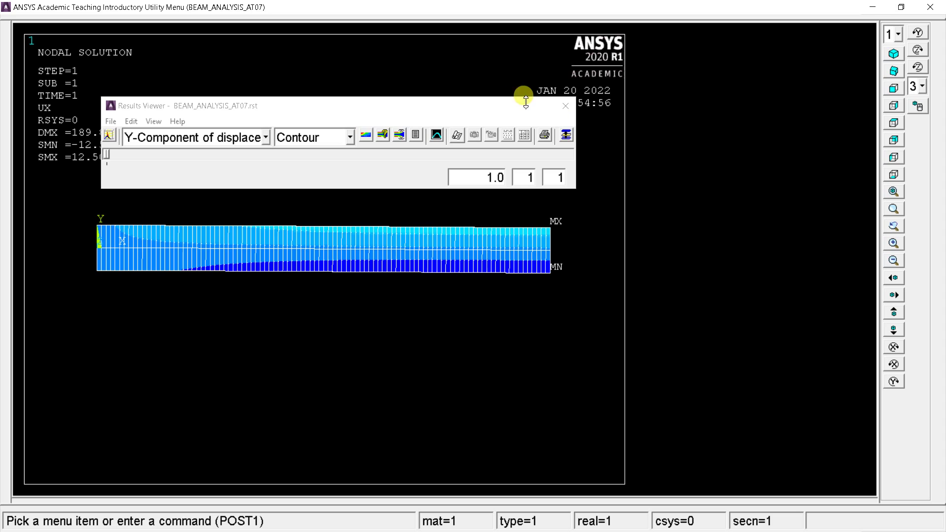
{"action": "left_click", "coordinate": [565, 105]}
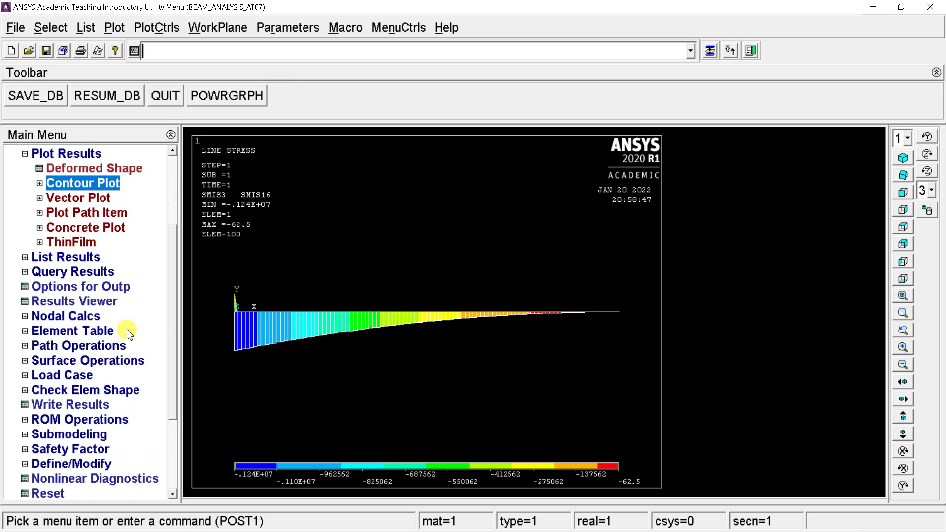
Collapse the General Postproc tree and save the database under the current job name
{"action": "scroll", "coordinate": [174, 256], "scroll_direction": "up", "scroll_amount": 3}
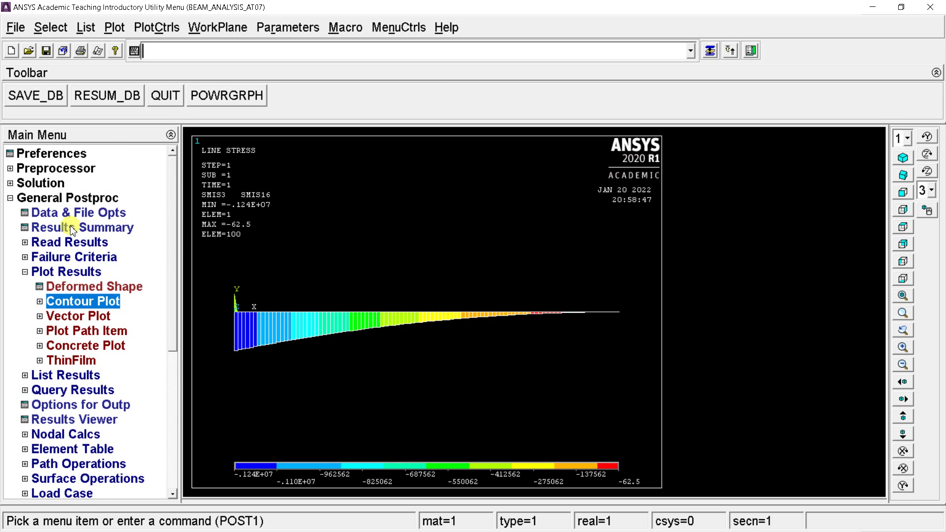
{"action": "left_click", "coordinate": [25, 271]}
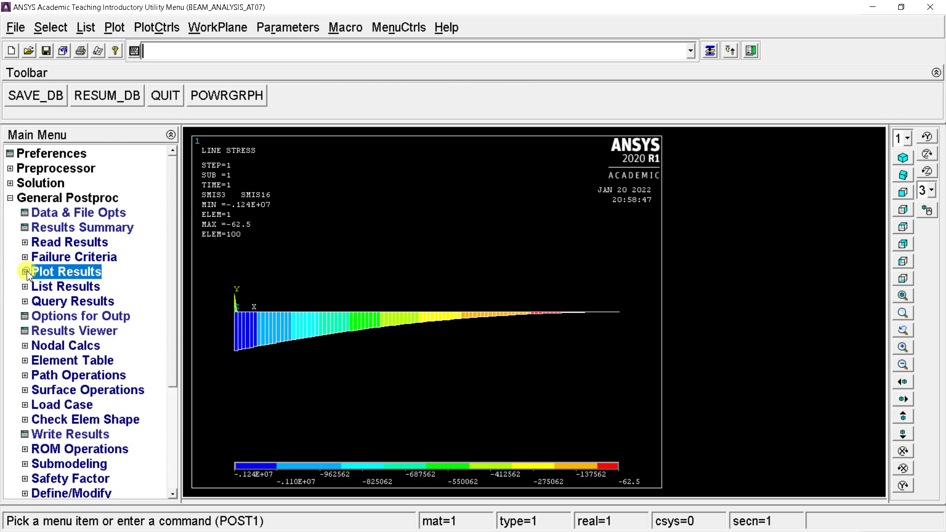
{"action": "left_click", "coordinate": [10, 197]}
{"action": "left_click", "coordinate": [19, 27]}
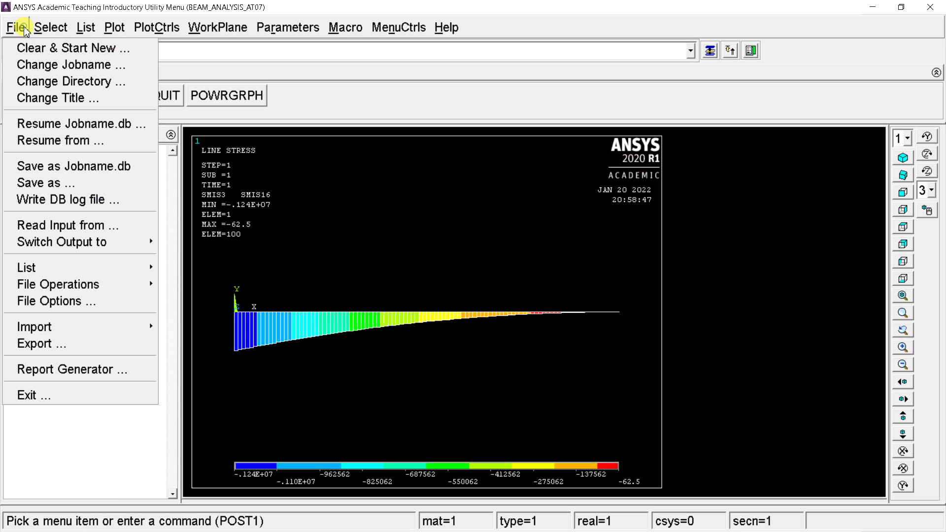
{"action": "left_click", "coordinate": [80, 167]}
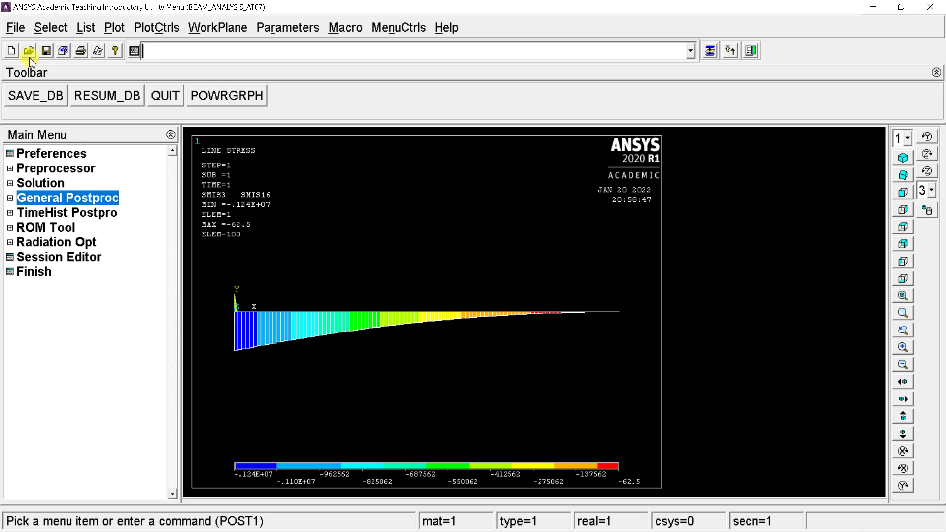
Start exiting Mechanical APDL and bring up its save options
{"action": "left_click", "coordinate": [15, 29]}
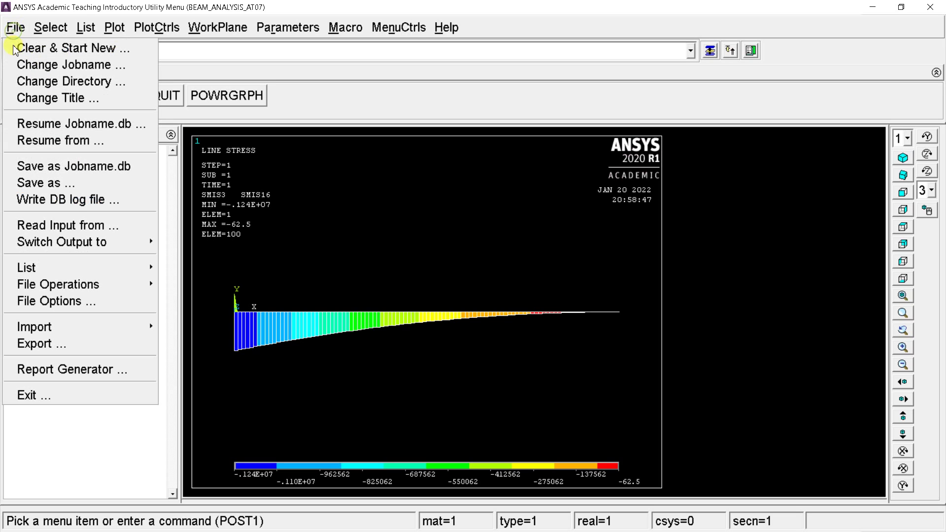
{"action": "left_click", "coordinate": [44, 398]}
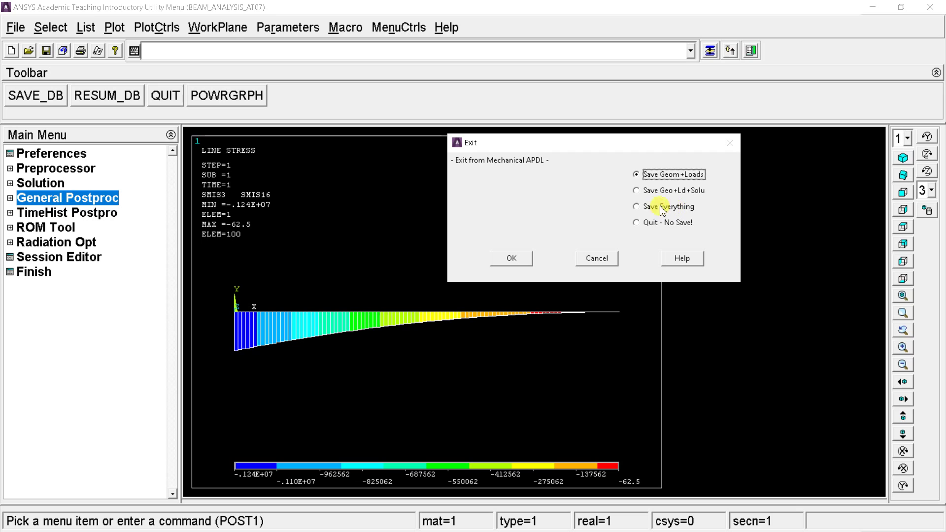